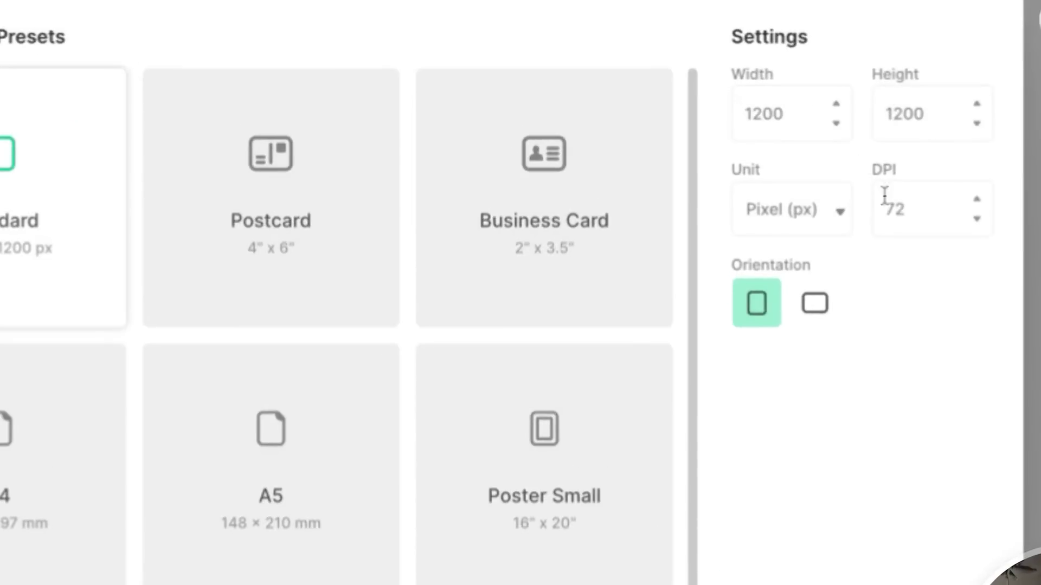
Set the new artboard to 300 DPI with width and height of 5000 px
{"action": "double_click", "coordinate": [908, 210]}
{"action": "type", "text": "300"}
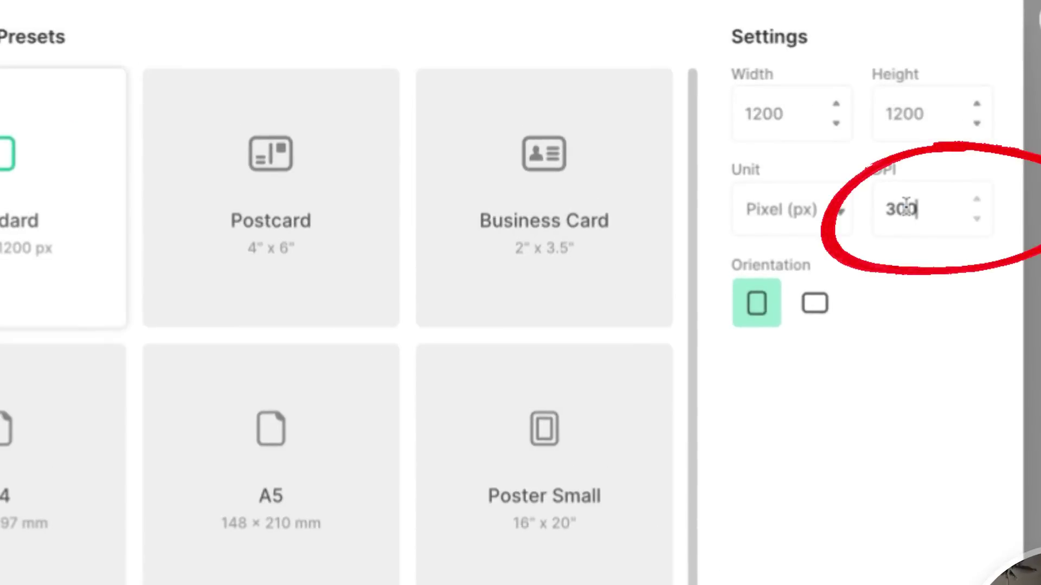
{"action": "double_click", "coordinate": [914, 115]}
{"action": "type", "text": "5000"}
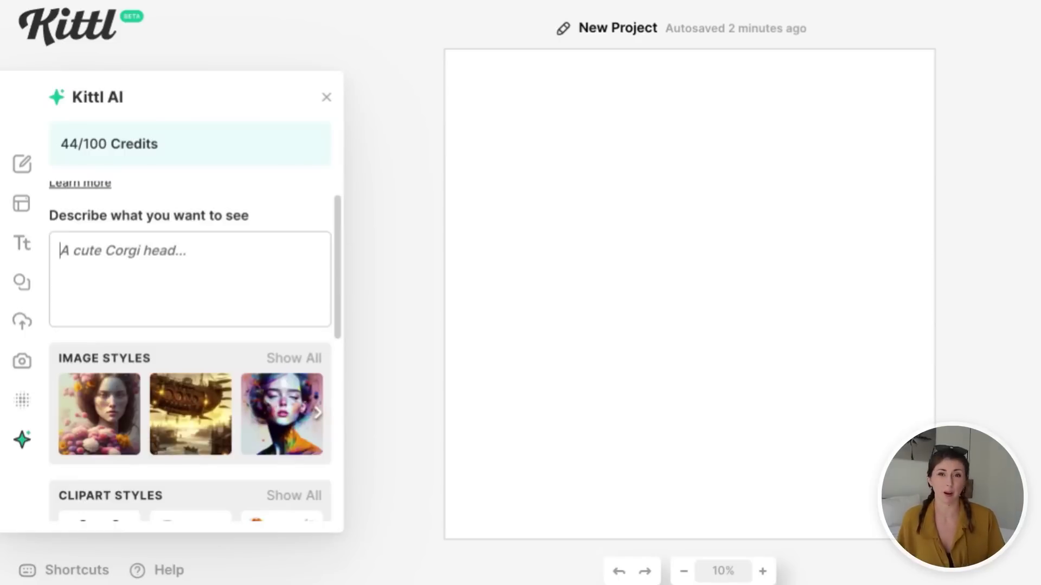
Scroll through the Kittl AI clipart, vector and pattern style examples
{"action": "scroll", "coordinate": [189, 282], "scroll_direction": "down", "scroll_amount": 2}
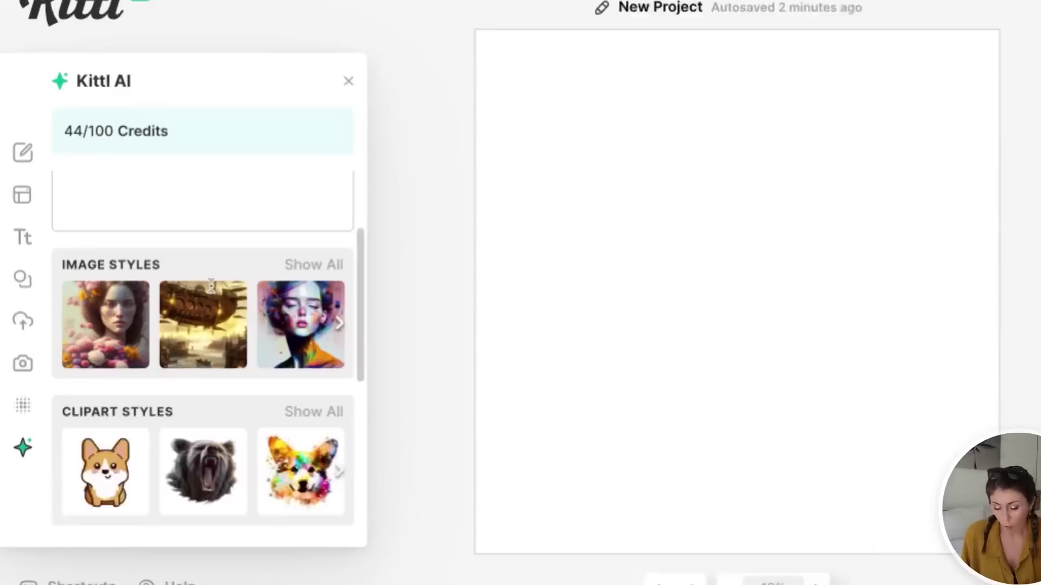
{"action": "scroll", "coordinate": [190, 249], "scroll_direction": "down", "scroll_amount": 2}
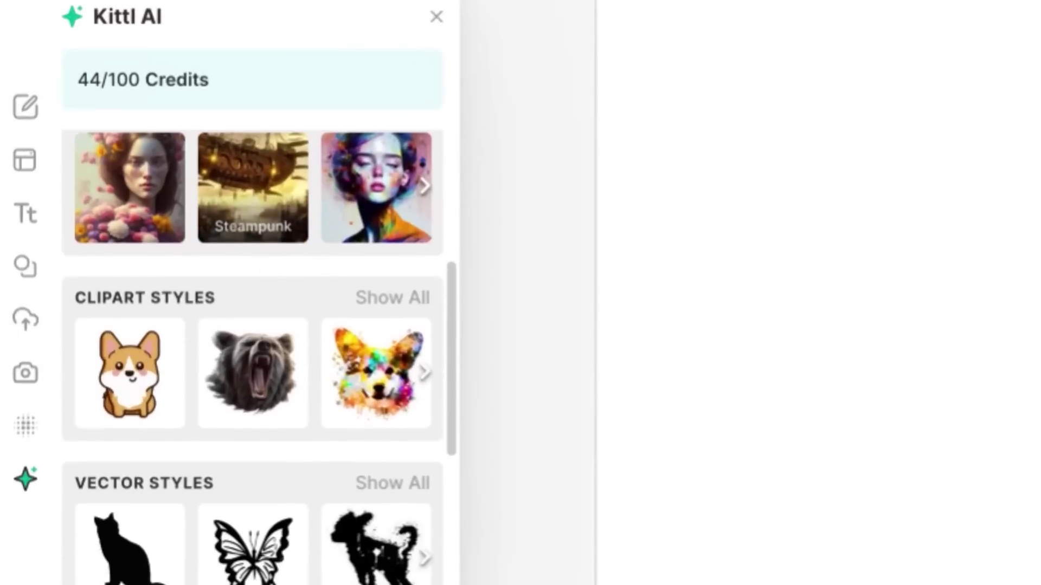
{"action": "scroll", "coordinate": [130, 437], "scroll_direction": "down", "scroll_amount": 2}
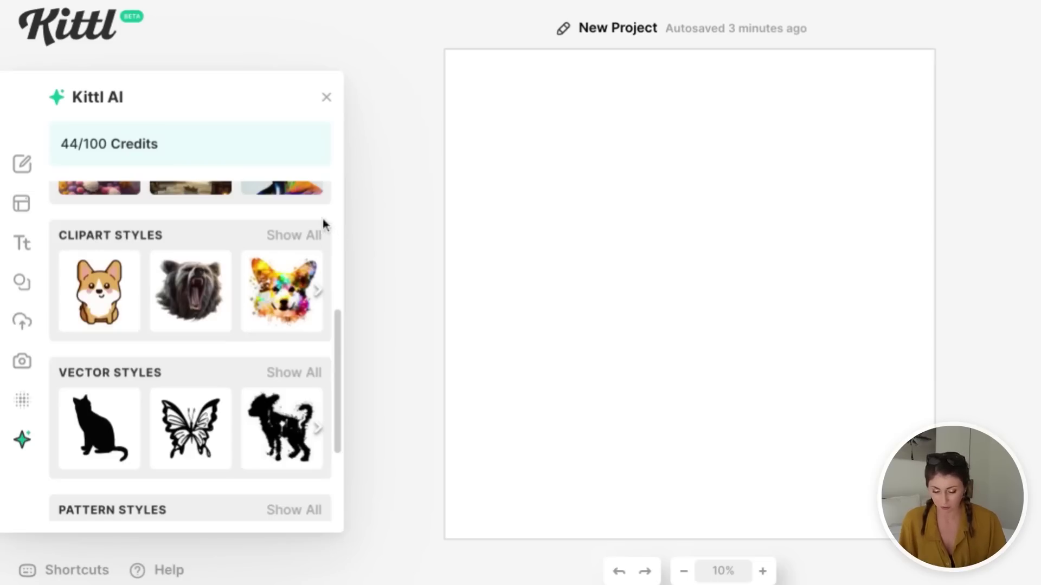
{"action": "left_click", "coordinate": [307, 243]}
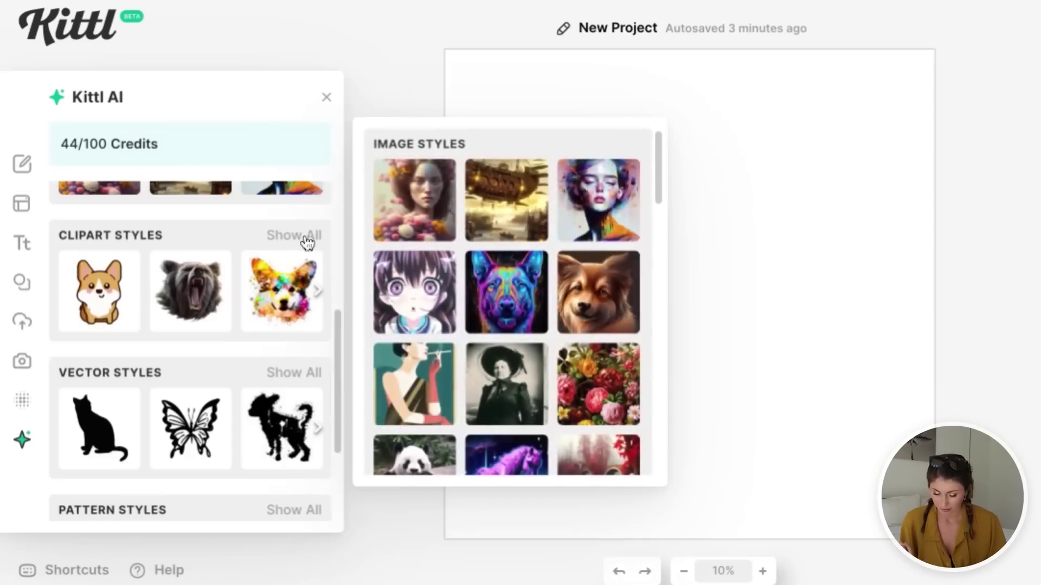
{"action": "scroll", "coordinate": [568, 229], "scroll_direction": "down", "scroll_amount": 4}
{"action": "scroll", "coordinate": [568, 229], "scroll_direction": "down", "scroll_amount": 3}
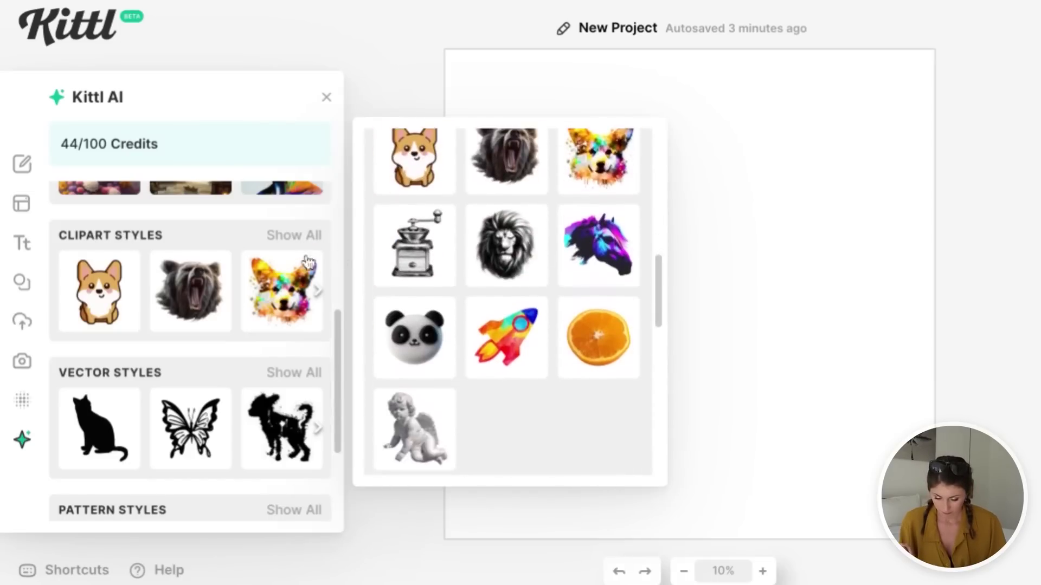
{"action": "left_click", "coordinate": [308, 263]}
{"action": "left_click", "coordinate": [318, 293]}
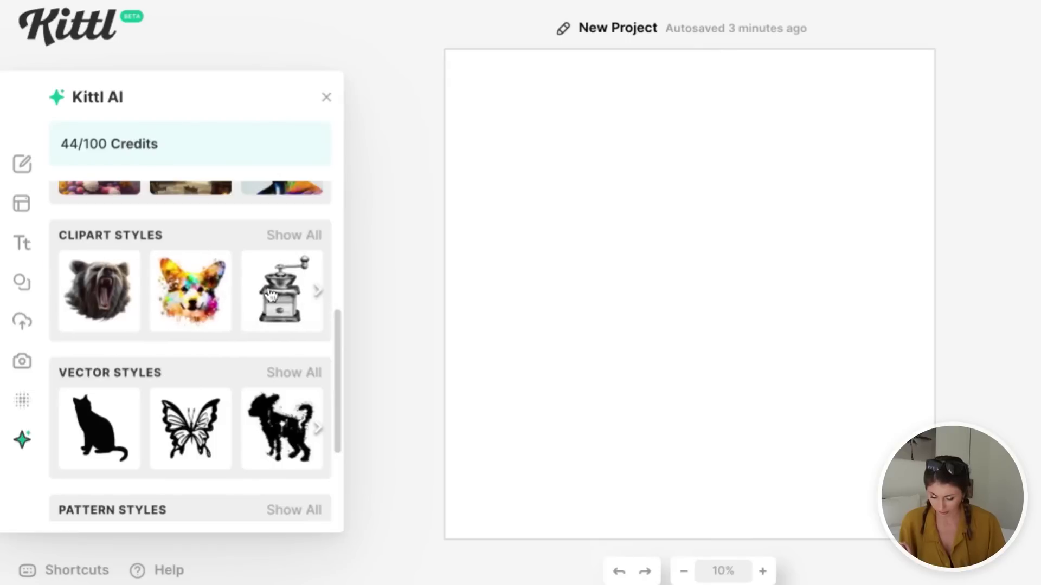
{"action": "left_click", "coordinate": [319, 293]}
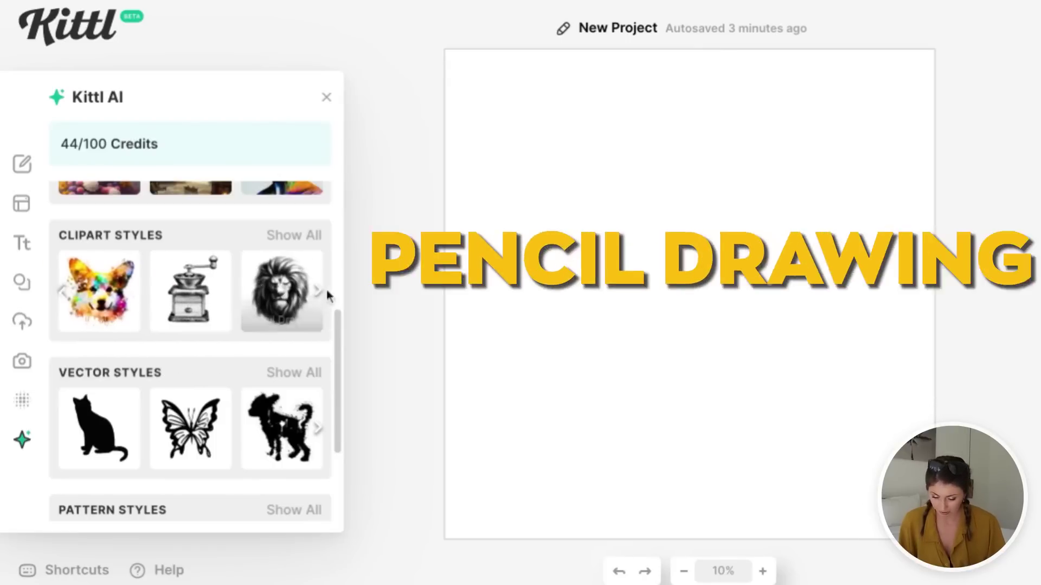
{"action": "left_click", "coordinate": [324, 293]}
{"action": "left_click", "coordinate": [322, 295]}
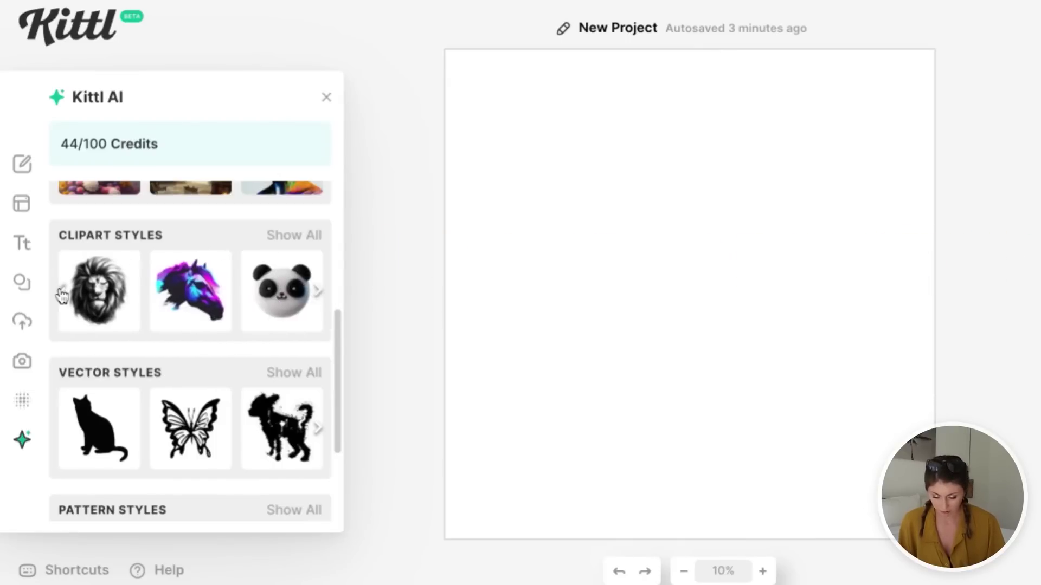
{"action": "left_click", "coordinate": [63, 294]}
{"action": "left_click", "coordinate": [61, 296]}
{"action": "left_click", "coordinate": [61, 297]}
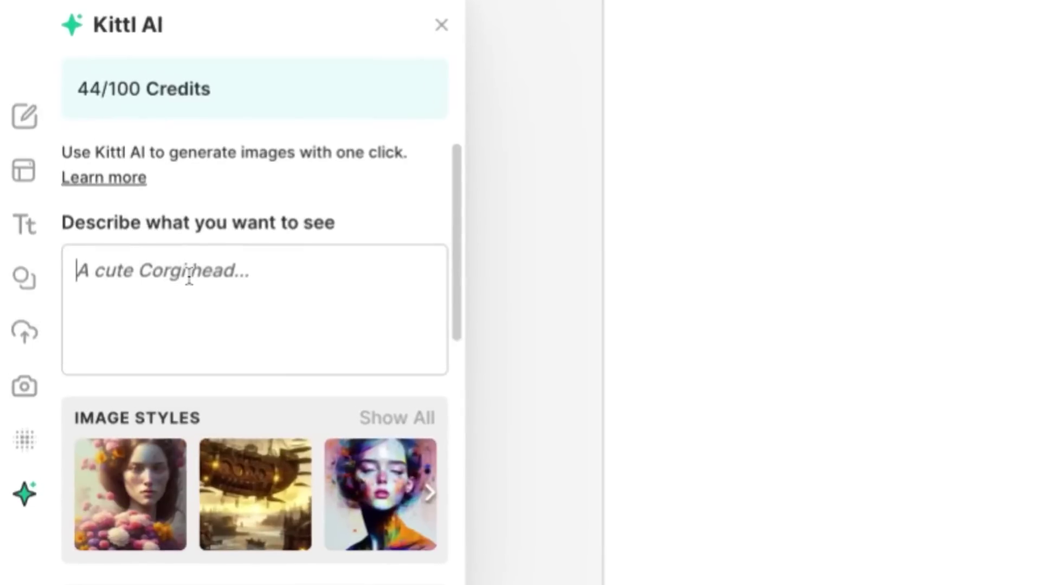
Pick the Kawaii Icon corgi style under Clipart Styles for the AI image
{"action": "scroll", "coordinate": [189, 279], "scroll_direction": "down", "scroll_amount": 4}
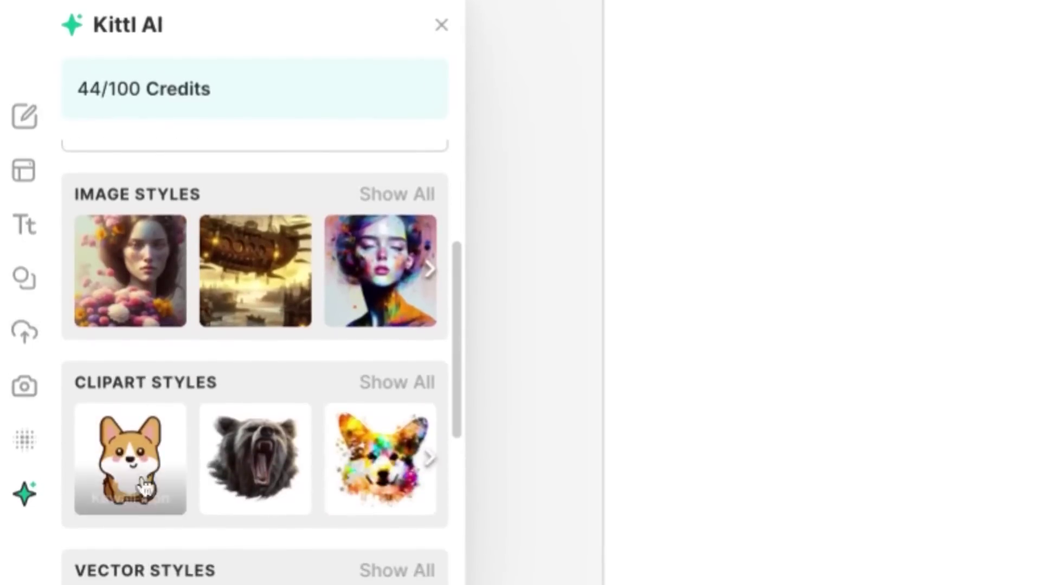
{"action": "left_click", "coordinate": [167, 464]}
{"action": "scroll", "coordinate": [160, 463], "scroll_direction": "down", "scroll_amount": 5}
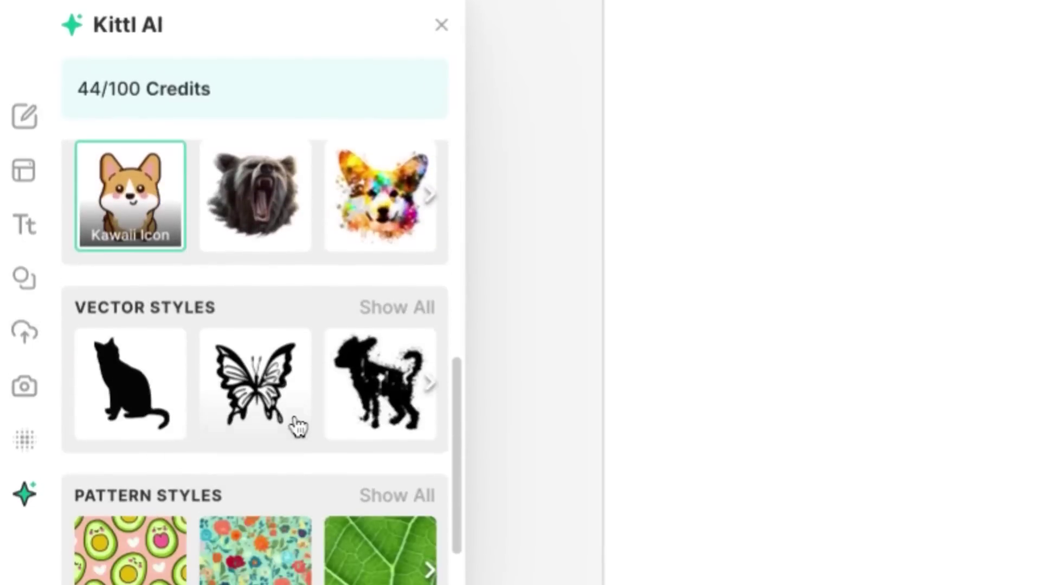
{"action": "scroll", "coordinate": [298, 426], "scroll_direction": "up", "scroll_amount": 5}
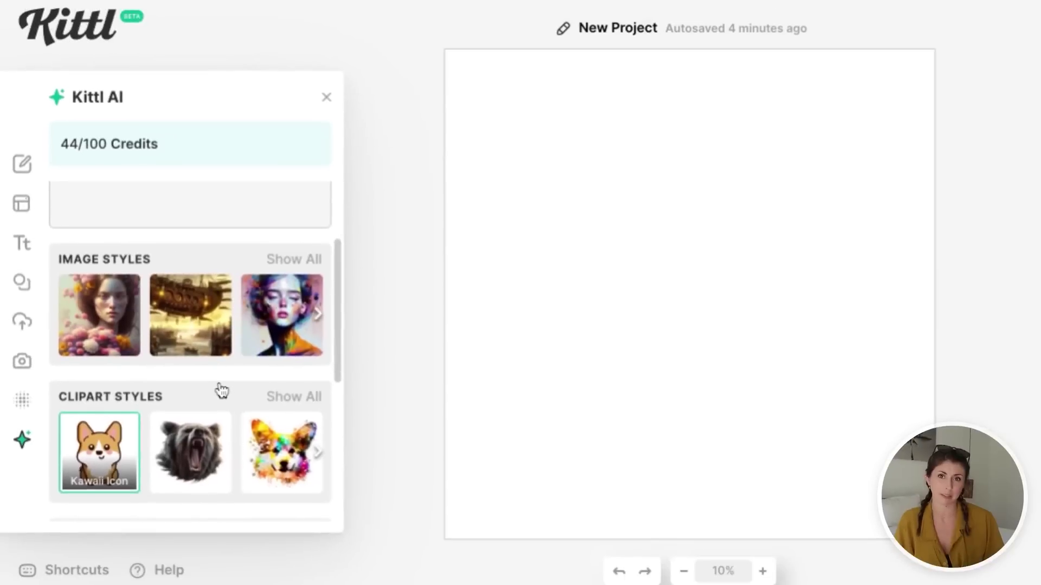
{"action": "scroll", "coordinate": [325, 455], "scroll_direction": "up", "scroll_amount": 3}
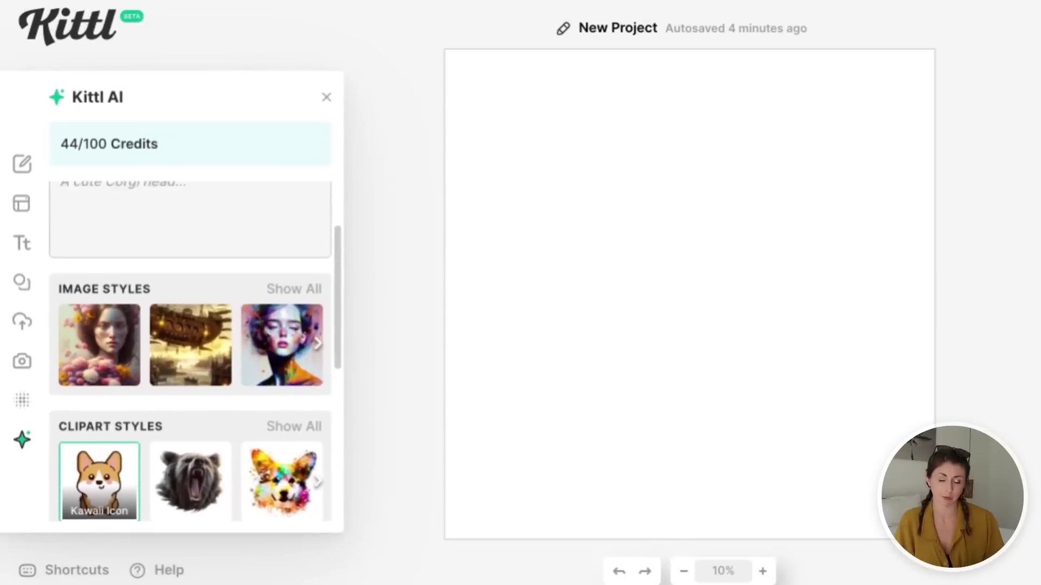
{"action": "left_click", "coordinate": [223, 271]}
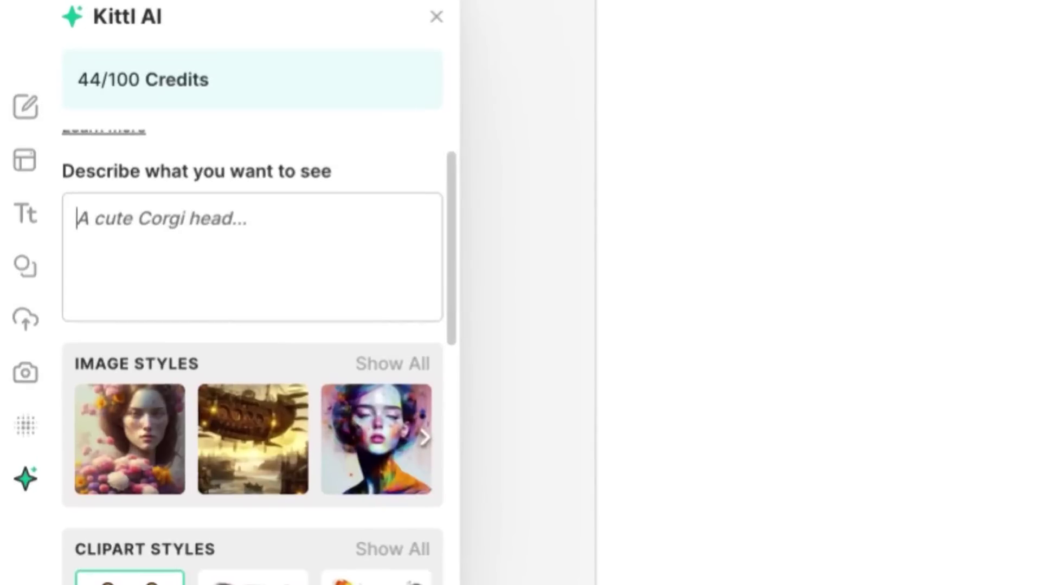
Enter the prompt 'a cute capybara with a heart above his head', correcting the typo
{"action": "type", "text": "a cute catybara"}
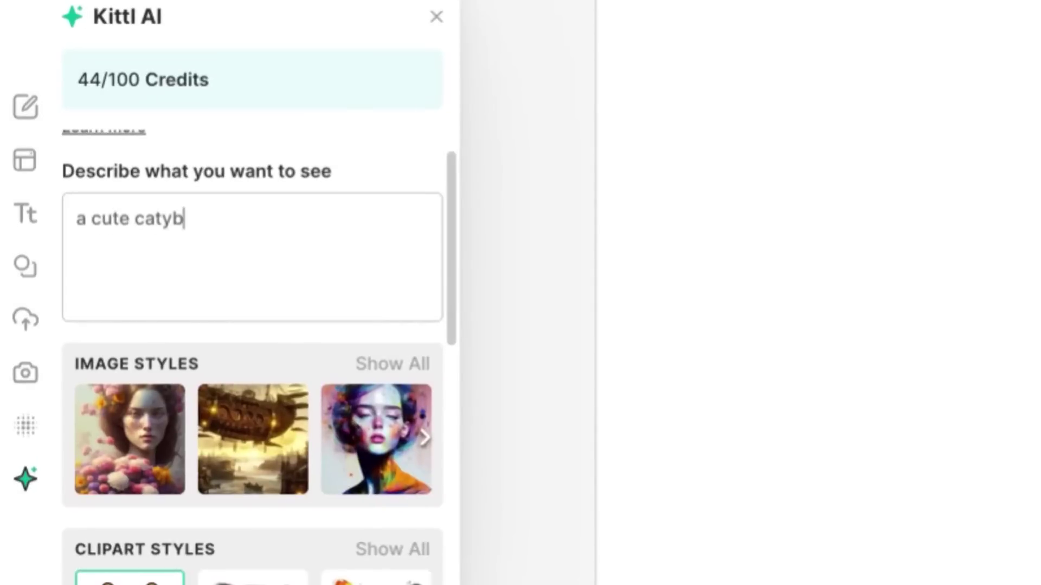
{"action": "key", "text": "BackSpace"}
{"action": "key", "text": "BackSpace"}
{"action": "key", "text": "BackSpace"}
{"action": "key", "text": "BackSpace"}
{"action": "key", "text": "BackSpace"}
{"action": "key", "text": "BackSpace"}
{"action": "key", "text": "BackSpace"}
{"action": "type", "text": "pybara wit"}
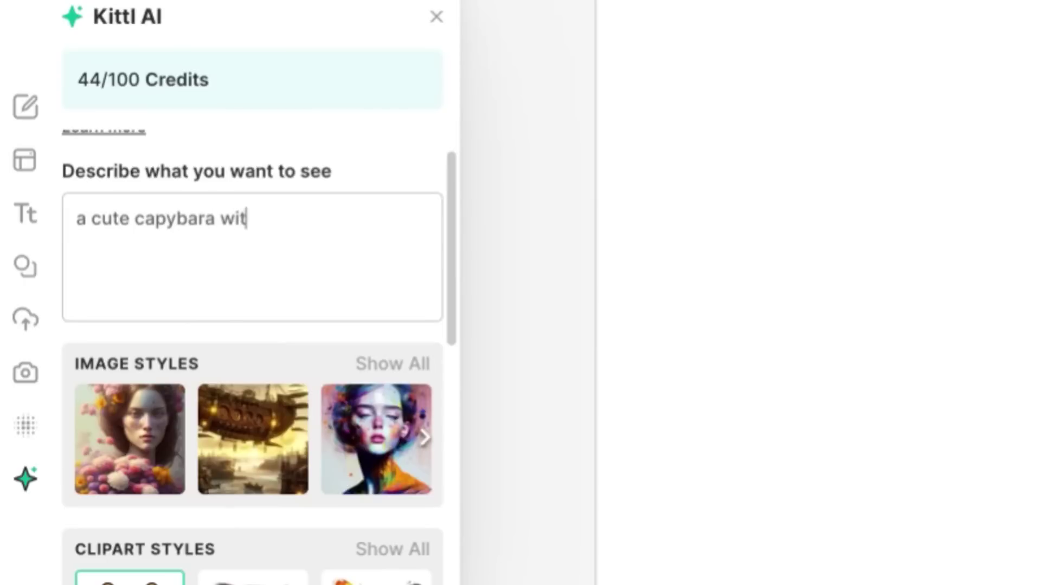
{"action": "type", "text": "h a heart above h"}
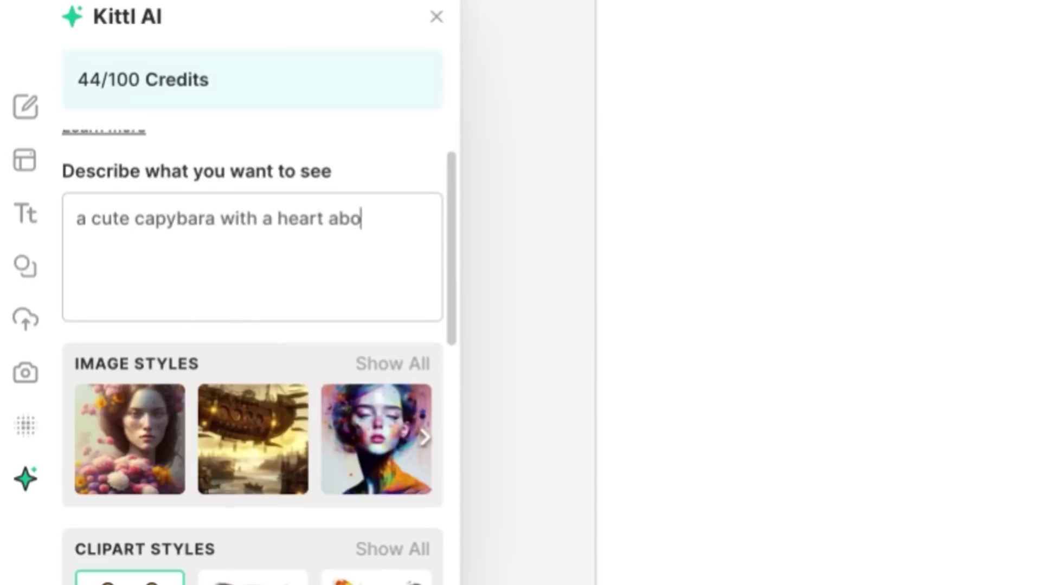
{"action": "type", "text": "is head"}
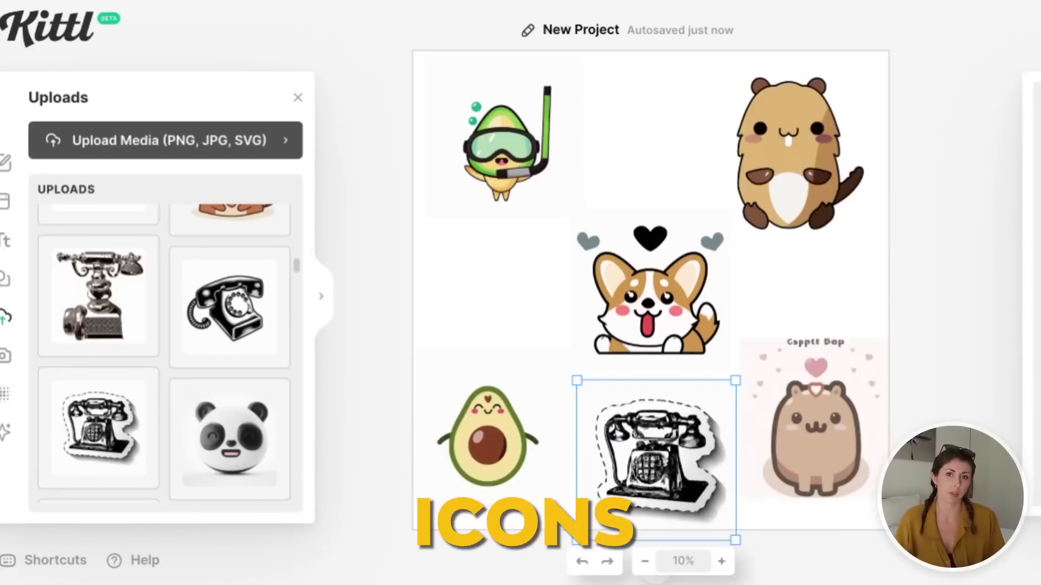
Go through the avocado, hamster, corgi, telephone and bear stickers to clear them off the artboard
{"action": "left_click", "coordinate": [535, 145]}
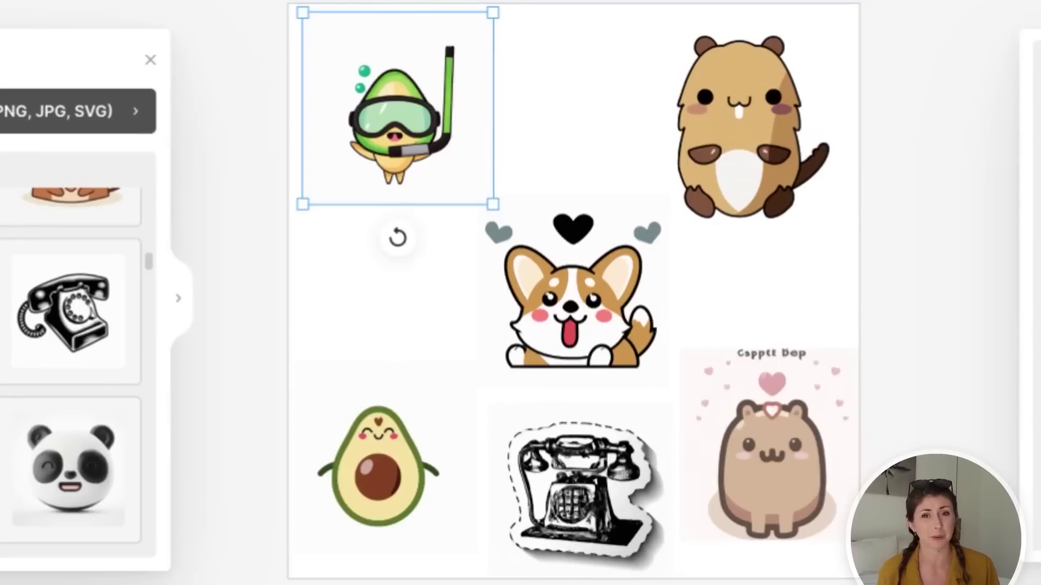
{"action": "left_click", "coordinate": [751, 172]}
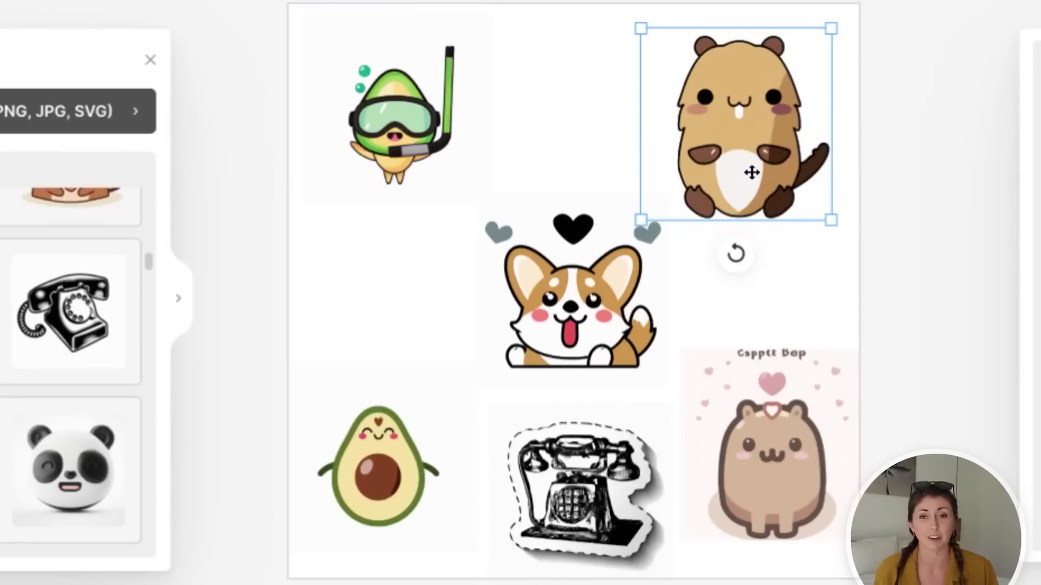
{"action": "left_click", "coordinate": [590, 292]}
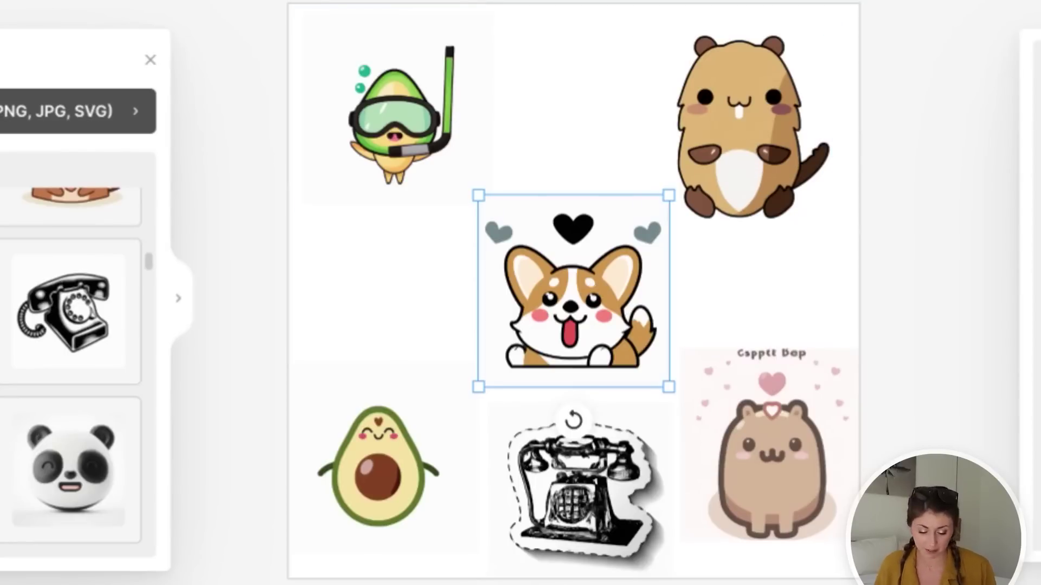
{"action": "left_click", "coordinate": [396, 471]}
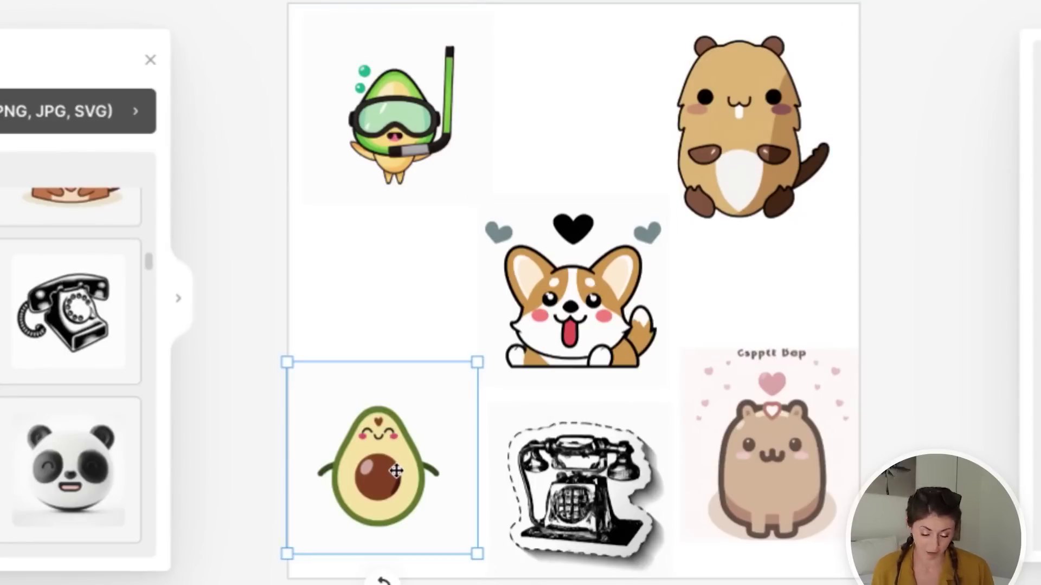
{"action": "left_click", "coordinate": [619, 465]}
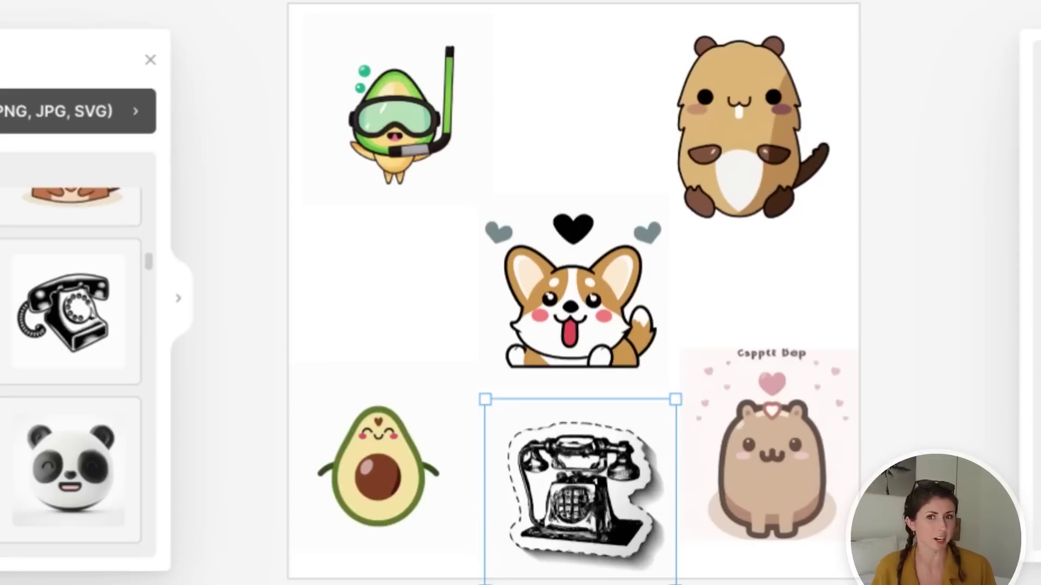
{"action": "left_click", "coordinate": [832, 467]}
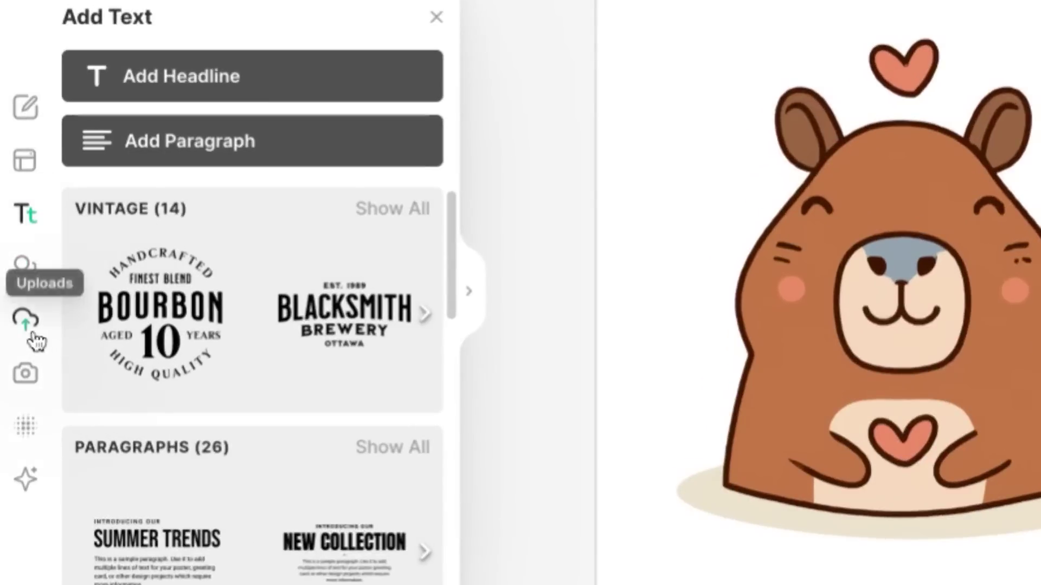
Browse the Uploads grid down to the capybara sticker thumbnails
{"action": "left_click", "coordinate": [22, 324]}
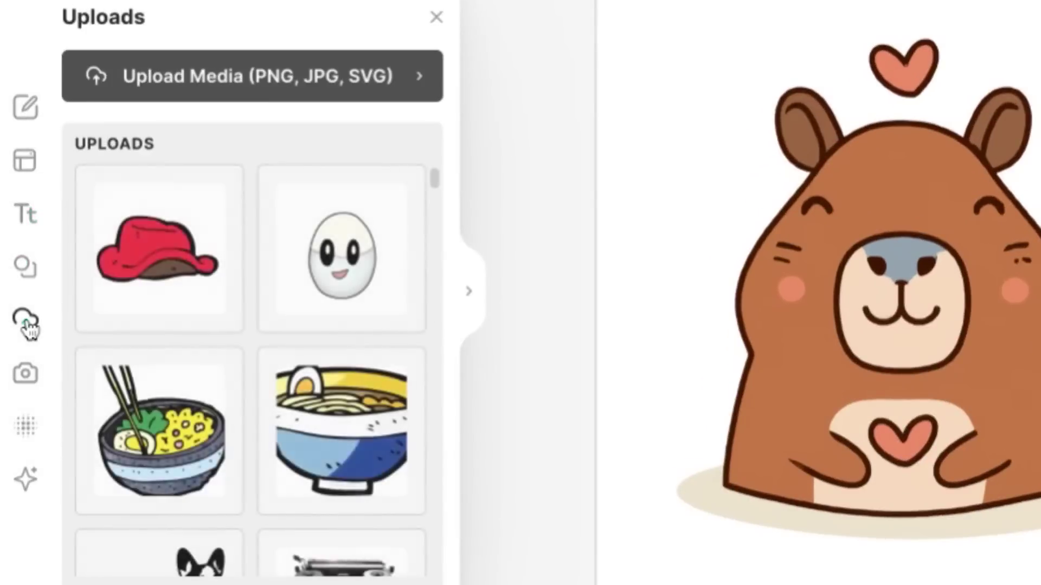
{"action": "scroll", "coordinate": [163, 306], "scroll_direction": "down", "scroll_amount": 4}
{"action": "scroll", "coordinate": [163, 306], "scroll_direction": "down", "scroll_amount": 5}
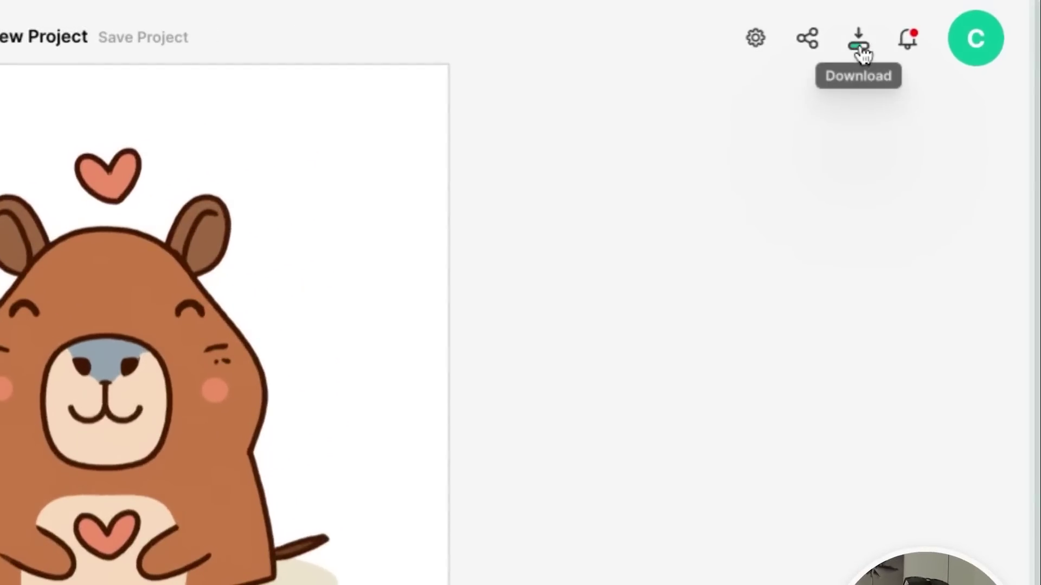
Export the capybara at 5000 × 5000 px, 300 DPI with Remove Background on
{"action": "left_click", "coordinate": [861, 50]}
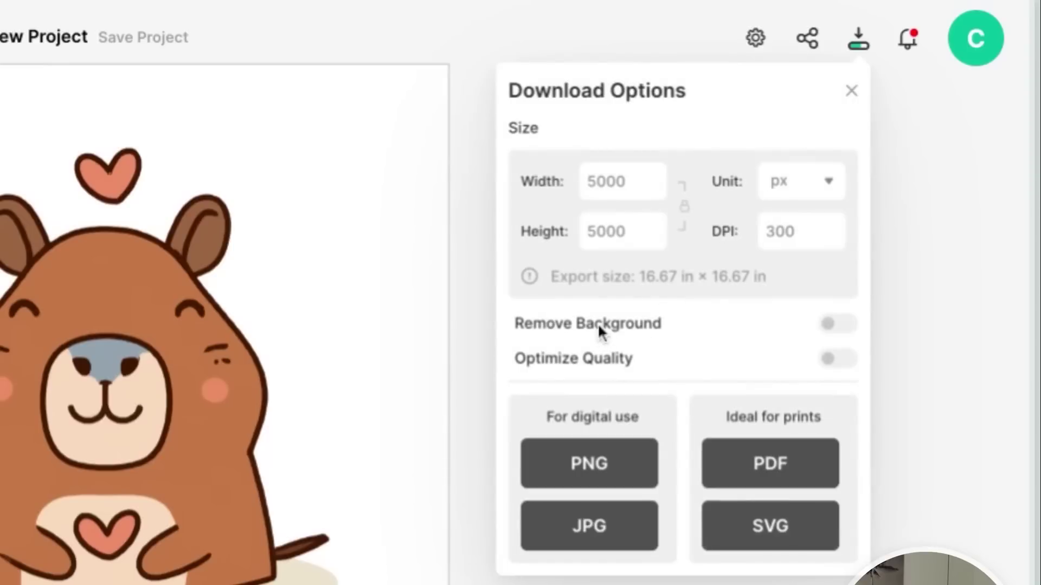
{"action": "left_click", "coordinate": [832, 327]}
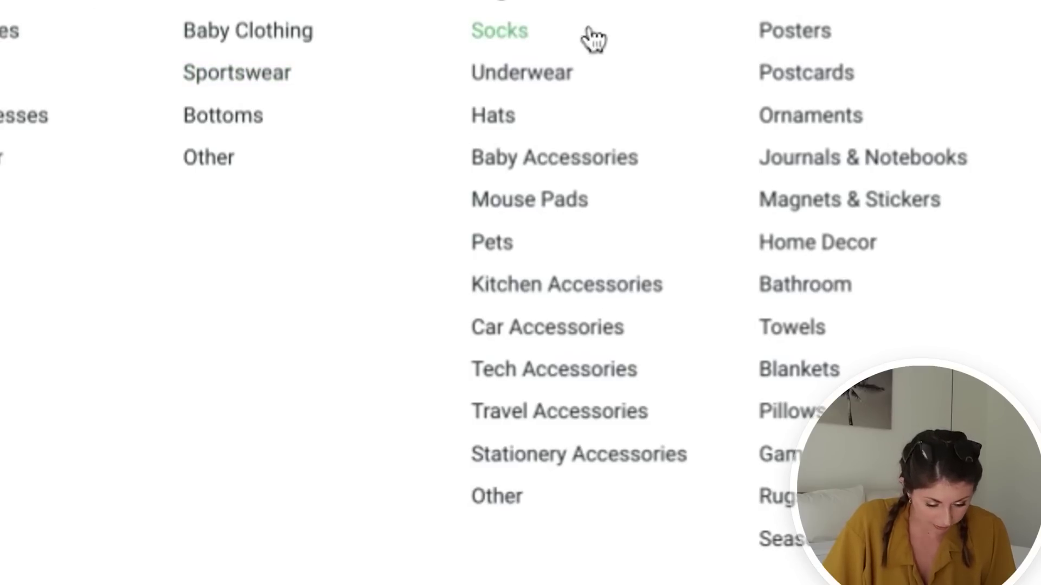
Browse the Magnets & Stickers catalog down to the Kiss-Cut Vinyl Decals card
{"action": "left_click", "coordinate": [865, 212]}
{"action": "scroll", "coordinate": [655, 168], "scroll_direction": "down", "scroll_amount": 3}
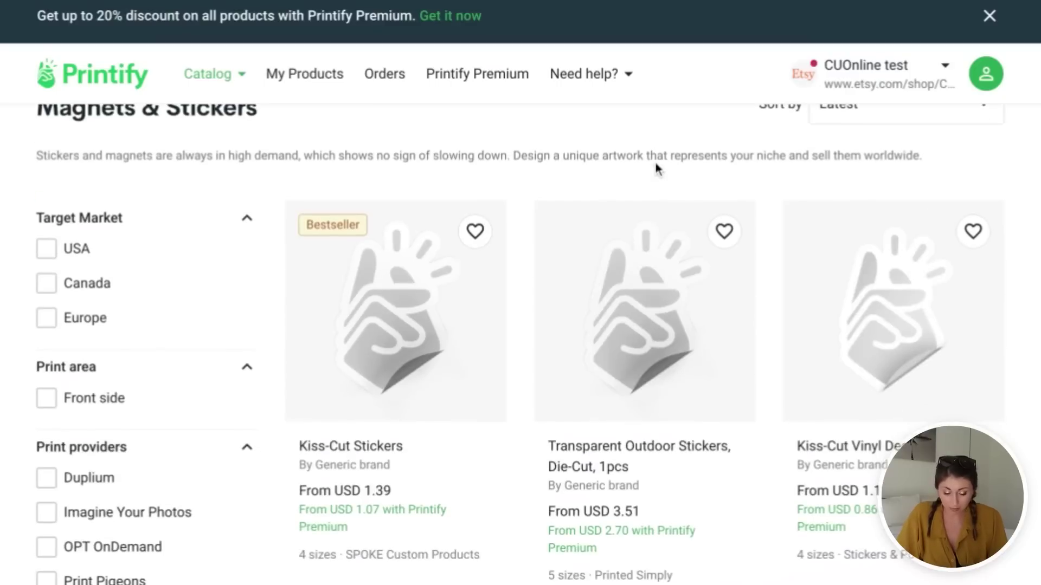
{"action": "scroll", "coordinate": [627, 154], "scroll_direction": "down", "scroll_amount": 1}
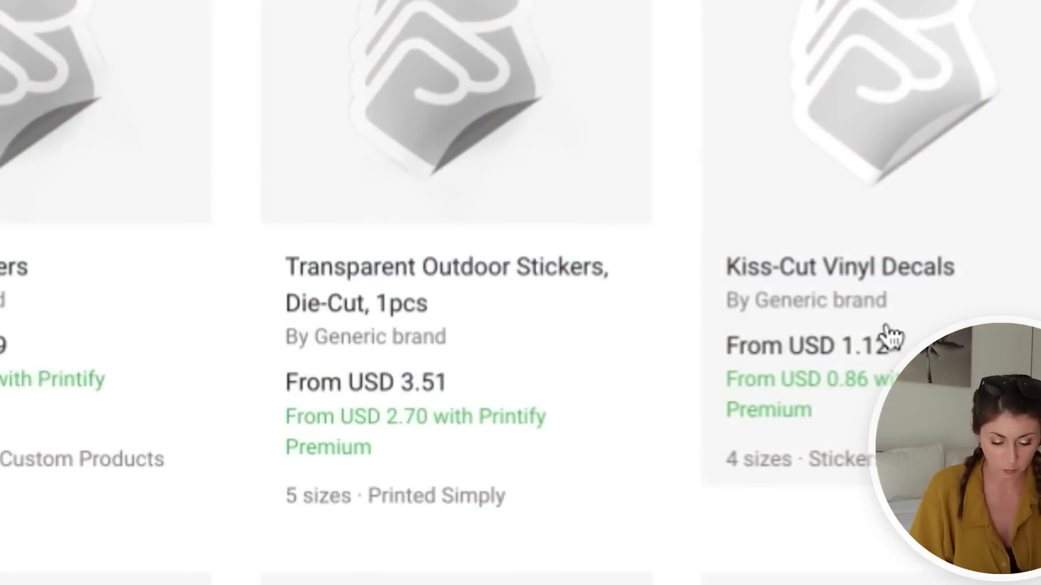
Start designing Kiss-Cut Vinyl Decals and enlarge the capybara to 3.58 in
{"action": "left_click", "coordinate": [889, 336]}
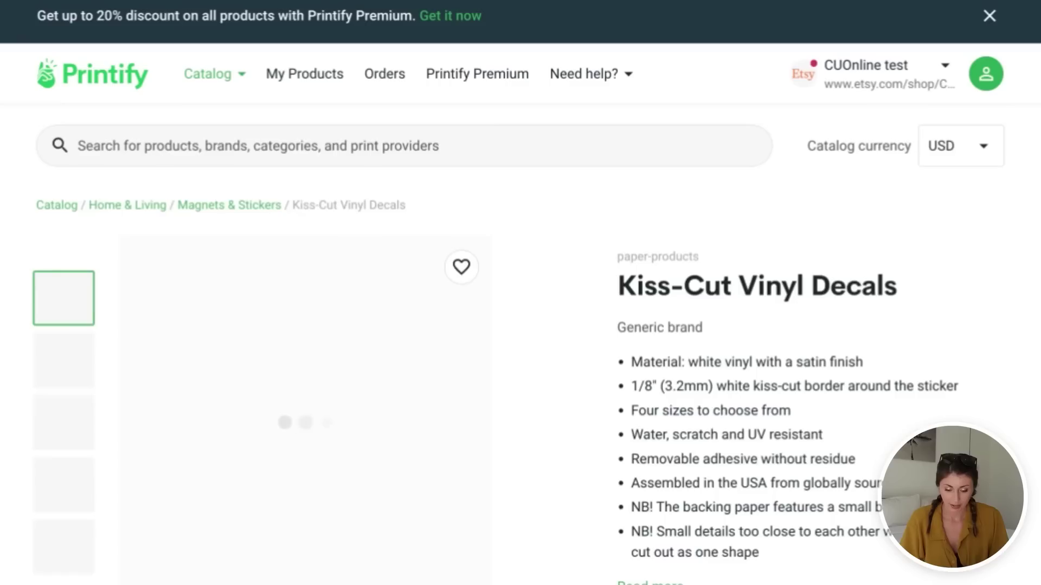
{"action": "scroll", "coordinate": [520, 325], "scroll_direction": "down", "scroll_amount": 9}
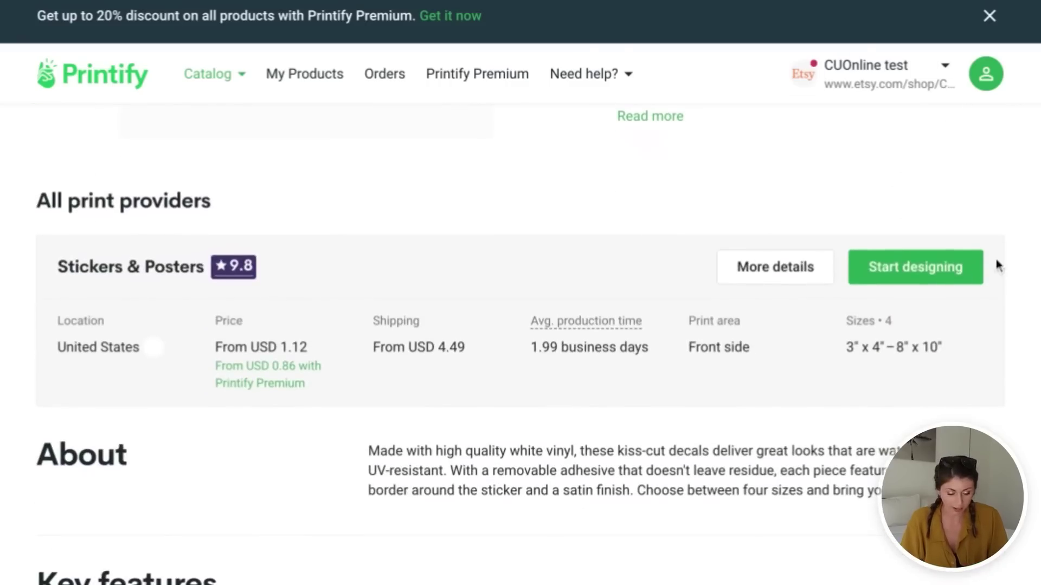
{"action": "left_click", "coordinate": [940, 260]}
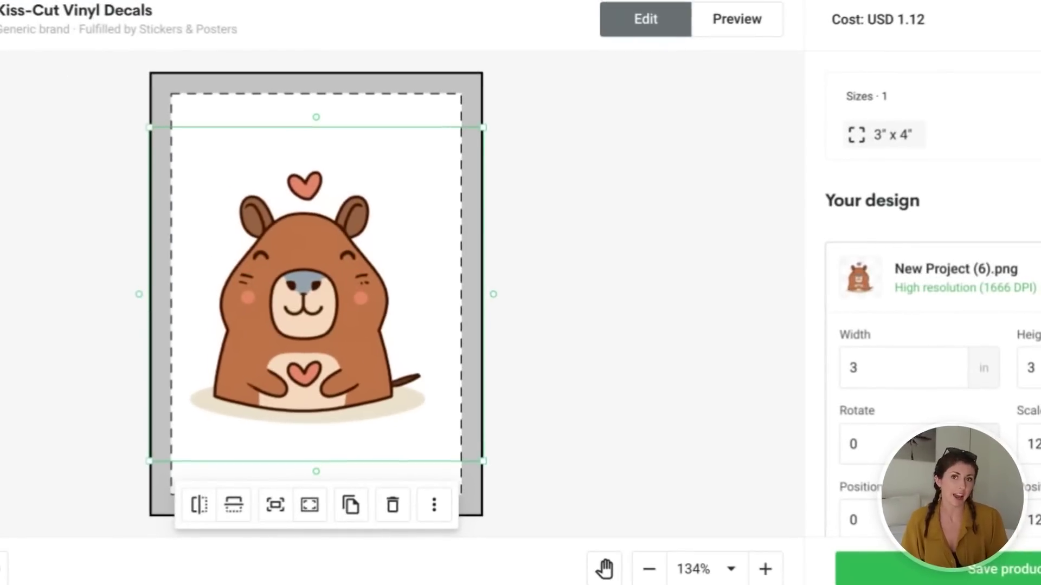
{"action": "left_click_drag", "start_coordinate": [483, 127], "coordinate": [519, 90]}
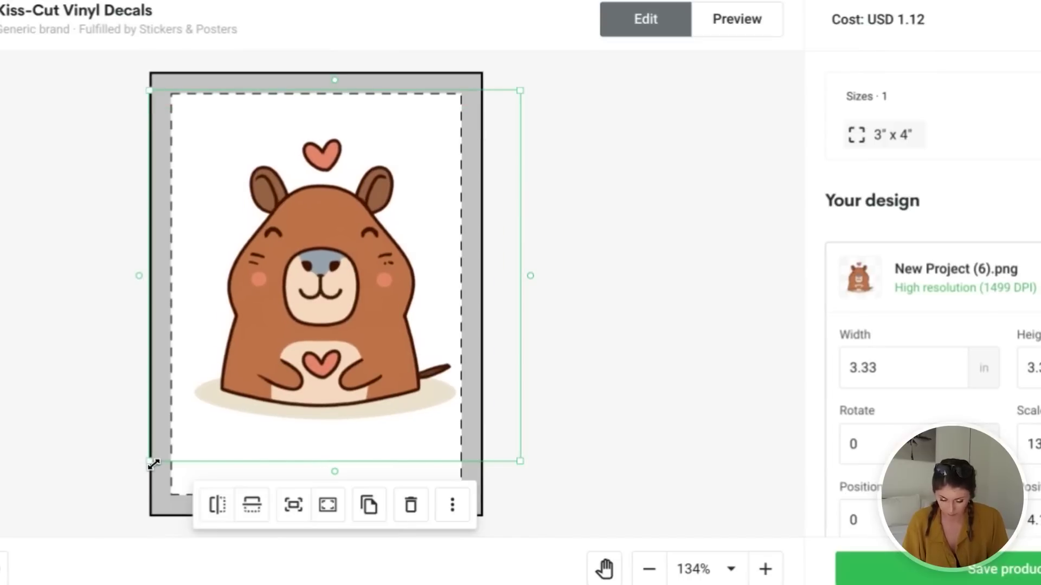
{"action": "left_click_drag", "start_coordinate": [154, 464], "coordinate": [123, 488]}
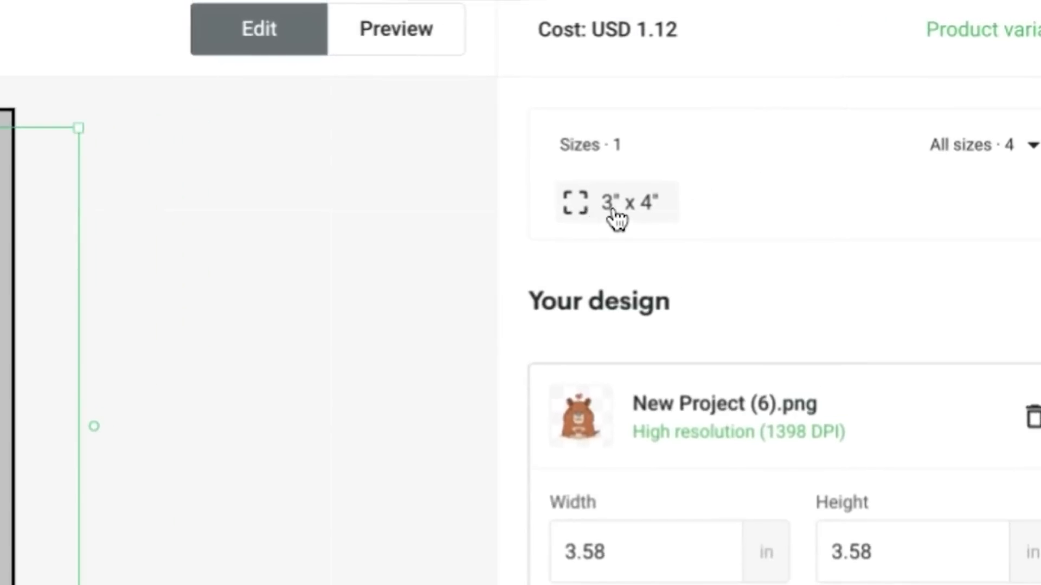
Add the 4" x 6", 6" x 8" and 8" x 10" sizes so all sizes are offered
{"action": "left_click", "coordinate": [1003, 154]}
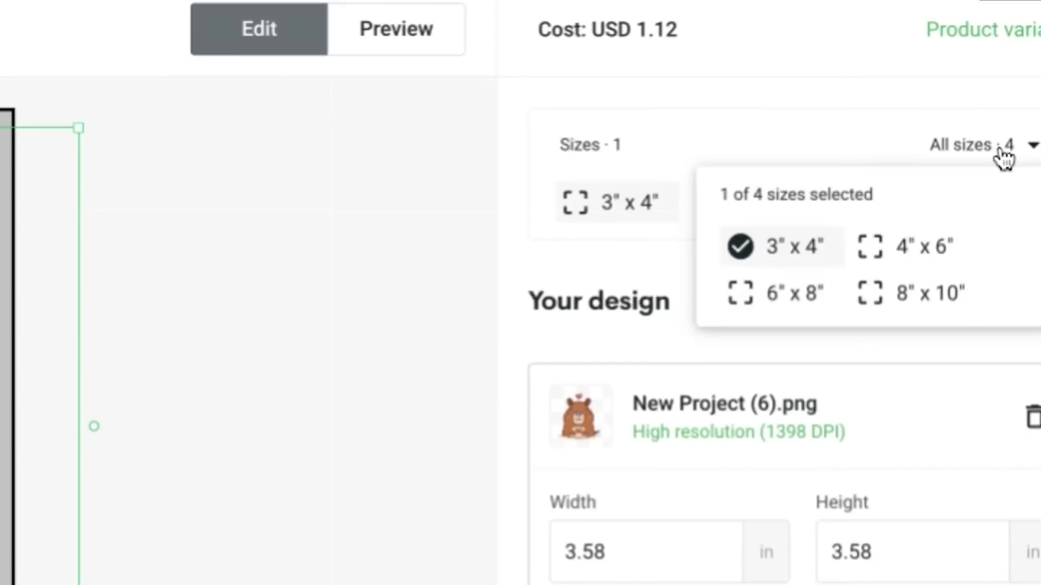
{"action": "left_click", "coordinate": [956, 265]}
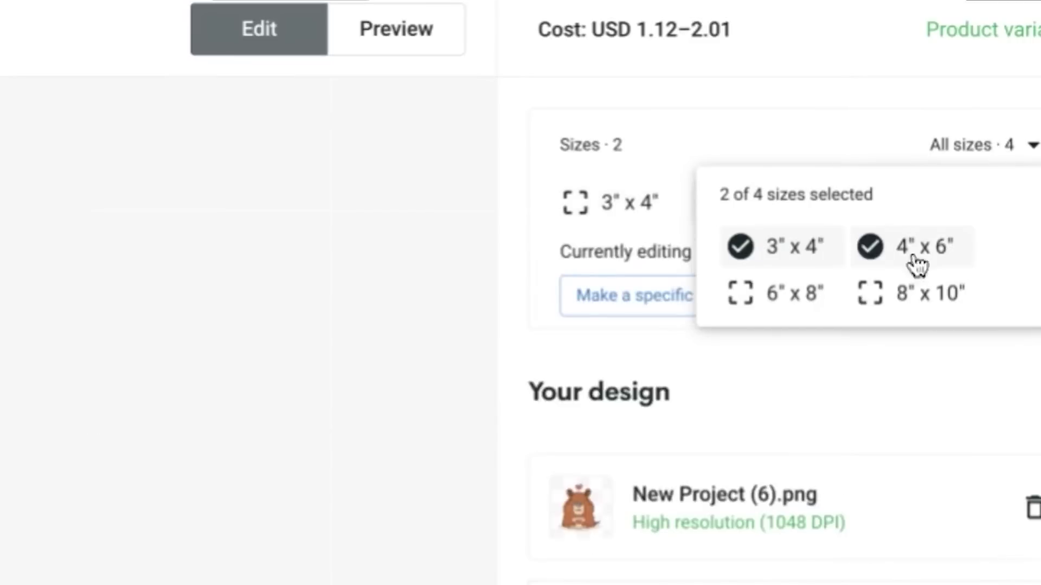
{"action": "left_click", "coordinate": [787, 300]}
{"action": "left_click", "coordinate": [917, 294]}
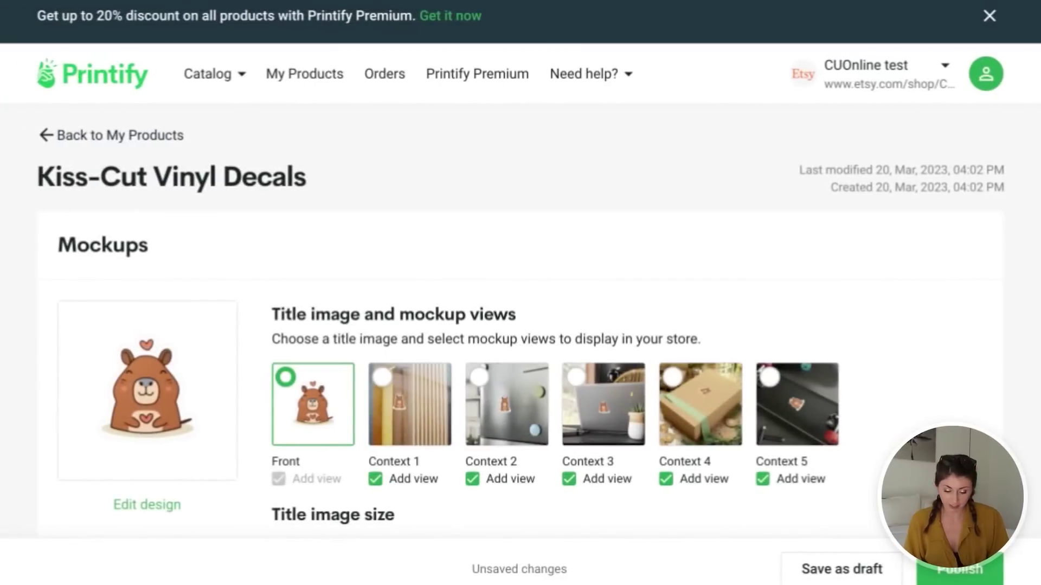
Set the wooden-wall Context 1 mockup as the listing's title image
{"action": "scroll", "coordinate": [390, 255], "scroll_direction": "down", "scroll_amount": 3}
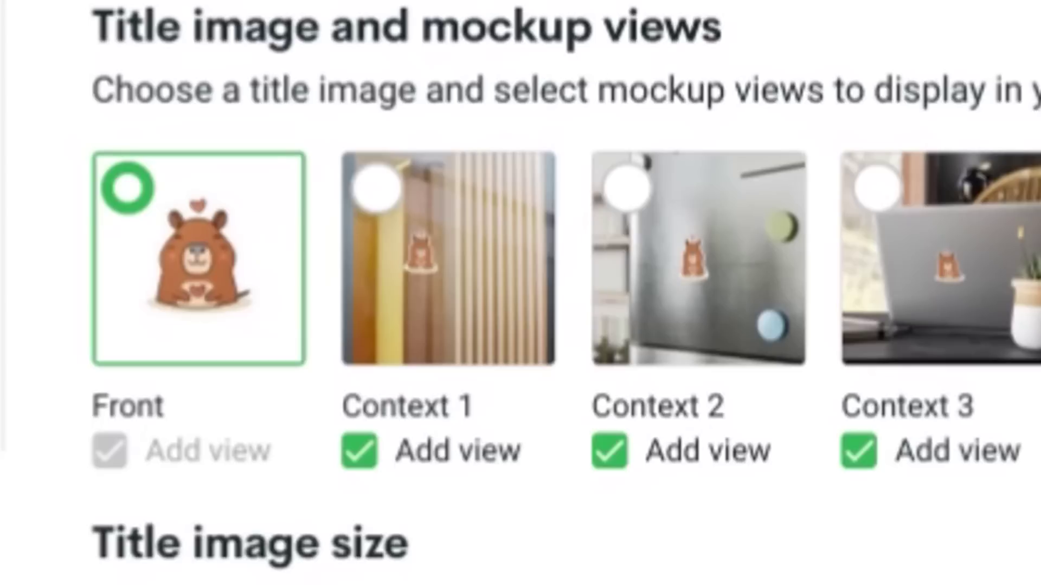
{"action": "left_click", "coordinate": [461, 298]}
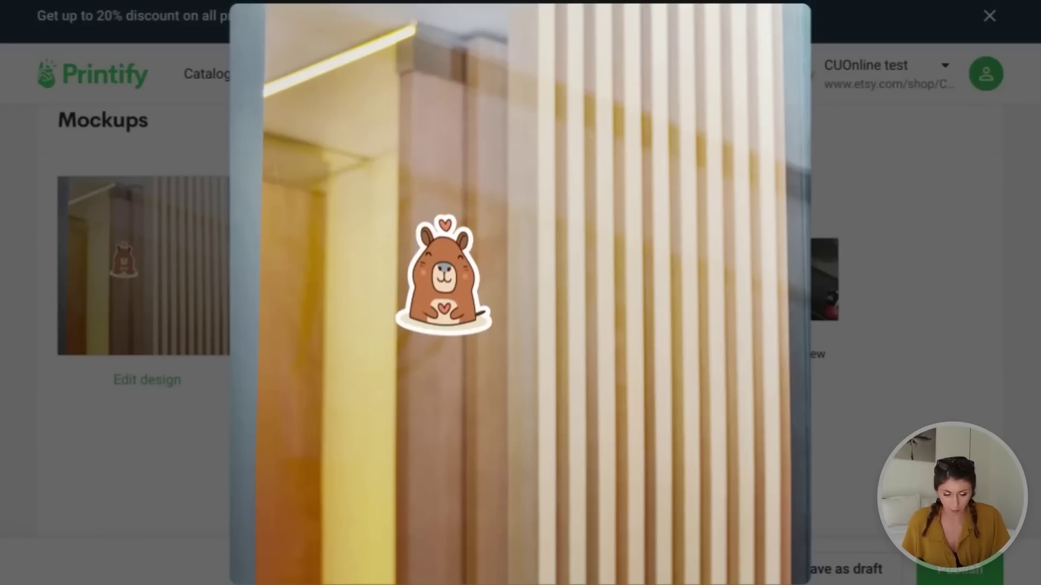
{"action": "left_click", "coordinate": [748, 83]}
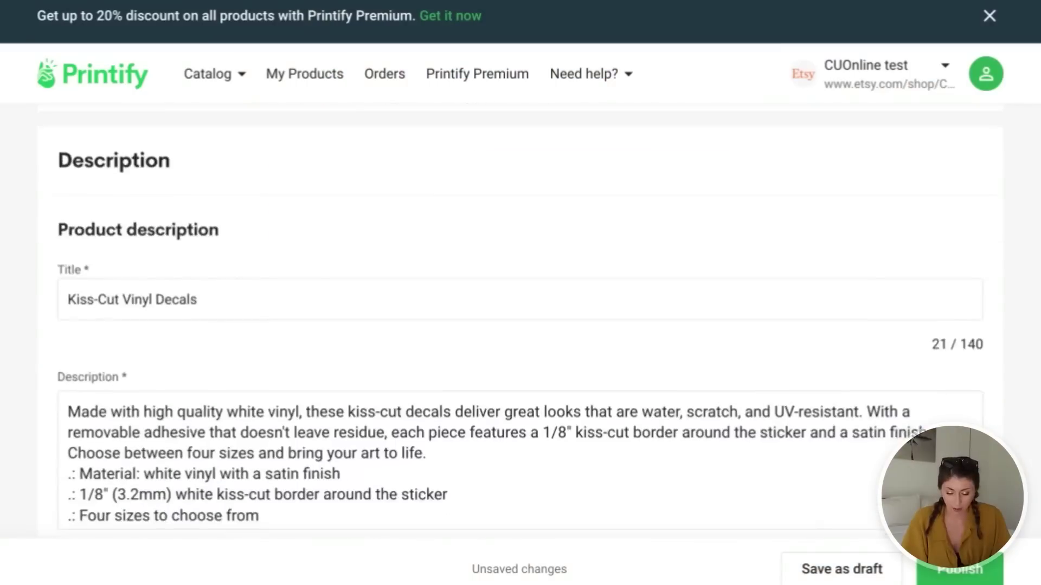
{"action": "scroll", "coordinate": [520, 325], "scroll_direction": "down", "scroll_amount": 5}
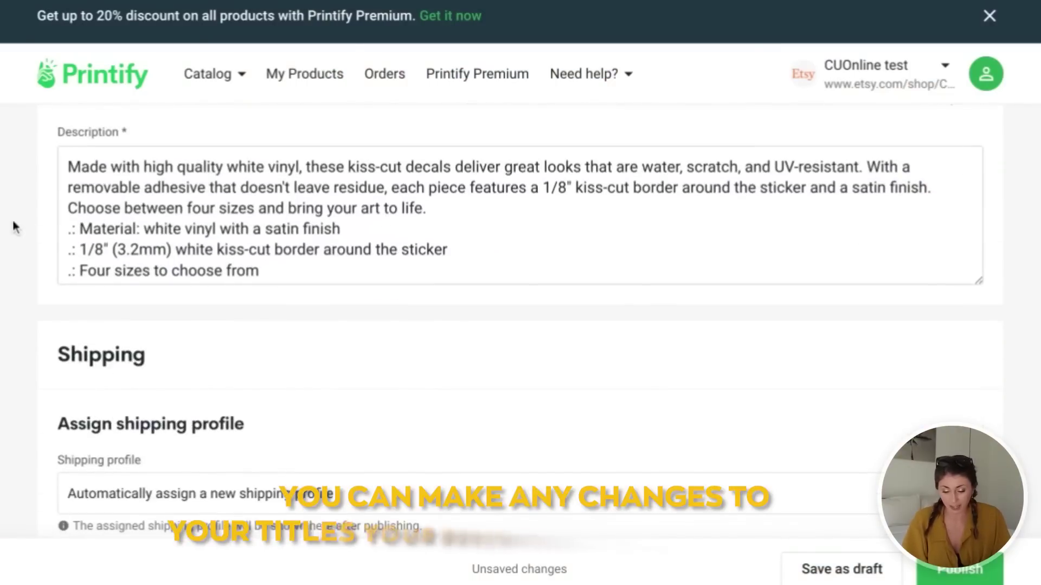
{"action": "scroll", "coordinate": [12, 225], "scroll_direction": "up", "scroll_amount": 2}
{"action": "scroll", "coordinate": [11, 225], "scroll_direction": "down", "scroll_amount": 7}
{"action": "scroll", "coordinate": [14, 226], "scroll_direction": "down", "scroll_amount": 15}
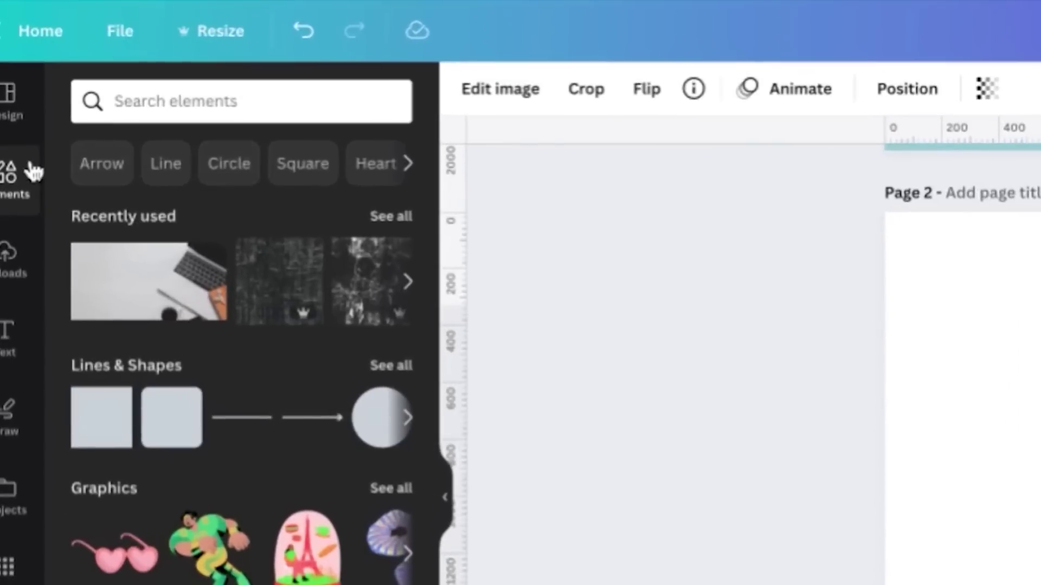
Search Canva photos for 'laptop' and drop a laptop photo onto page 2
{"action": "left_click", "coordinate": [194, 92]}
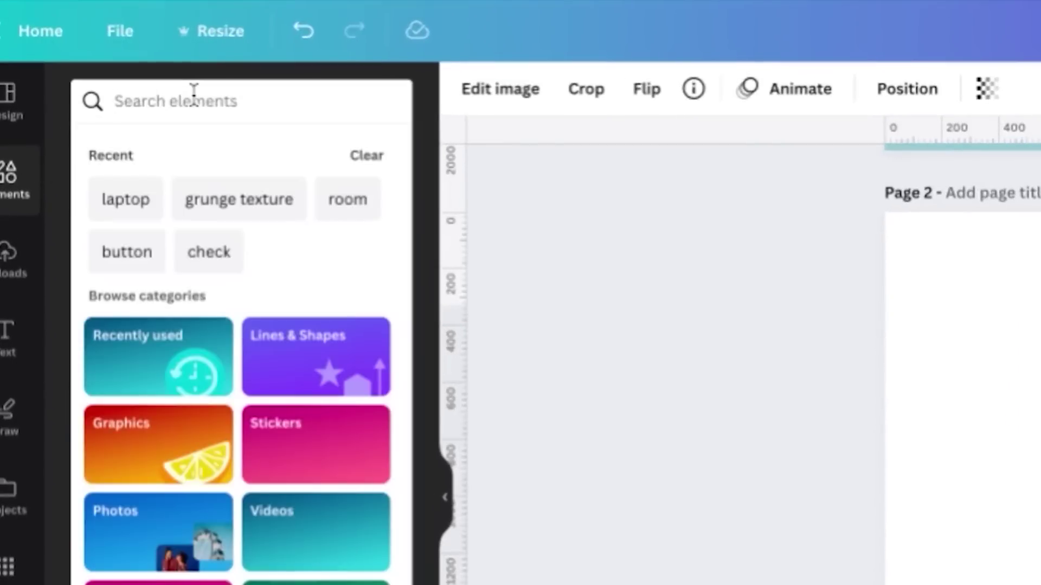
{"action": "type", "text": "laptop"}
{"action": "key", "text": "Return"}
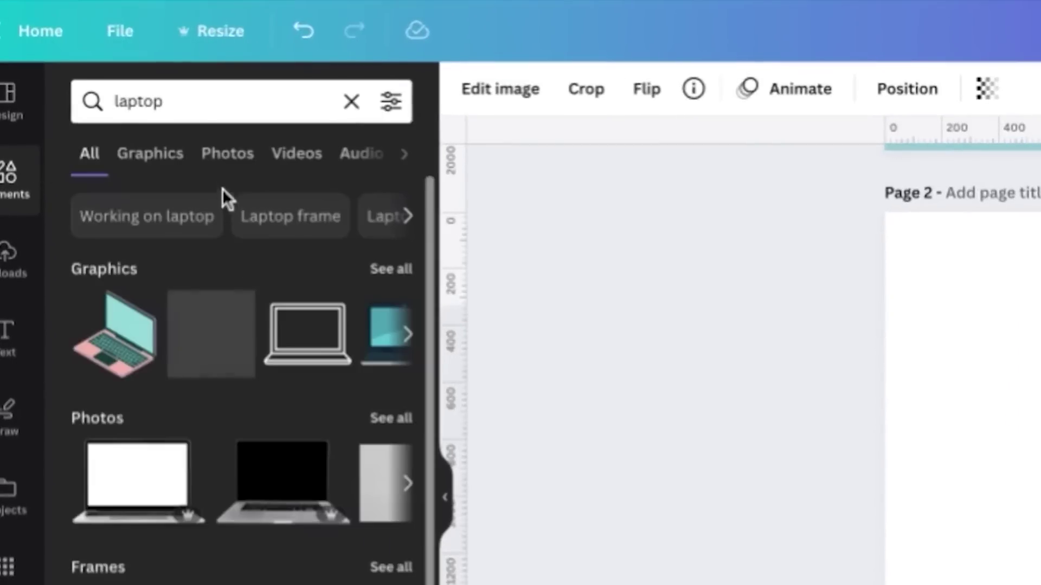
{"action": "left_click", "coordinate": [231, 156]}
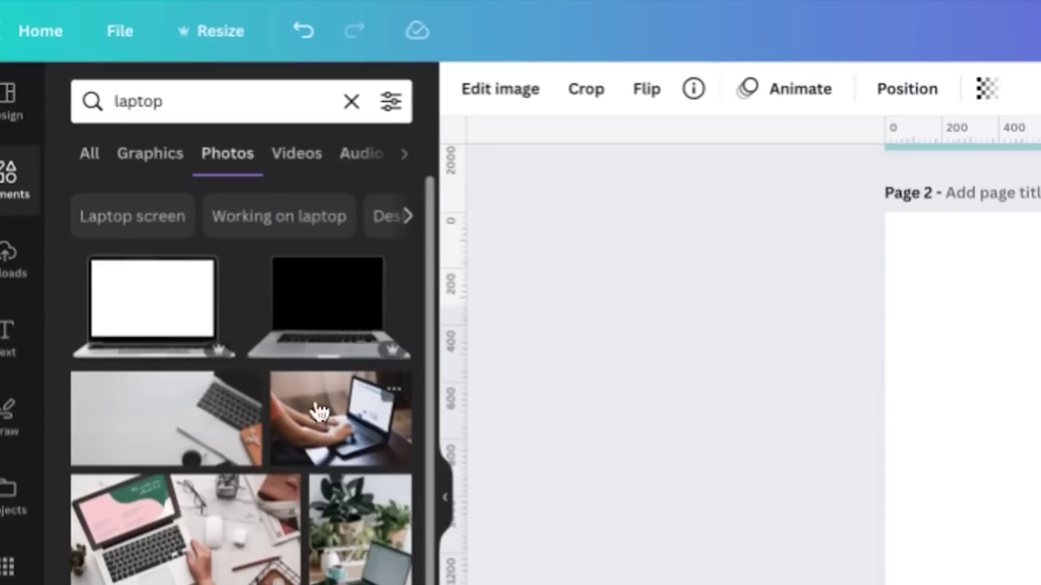
{"action": "scroll", "coordinate": [135, 487], "scroll_direction": "down", "scroll_amount": 1}
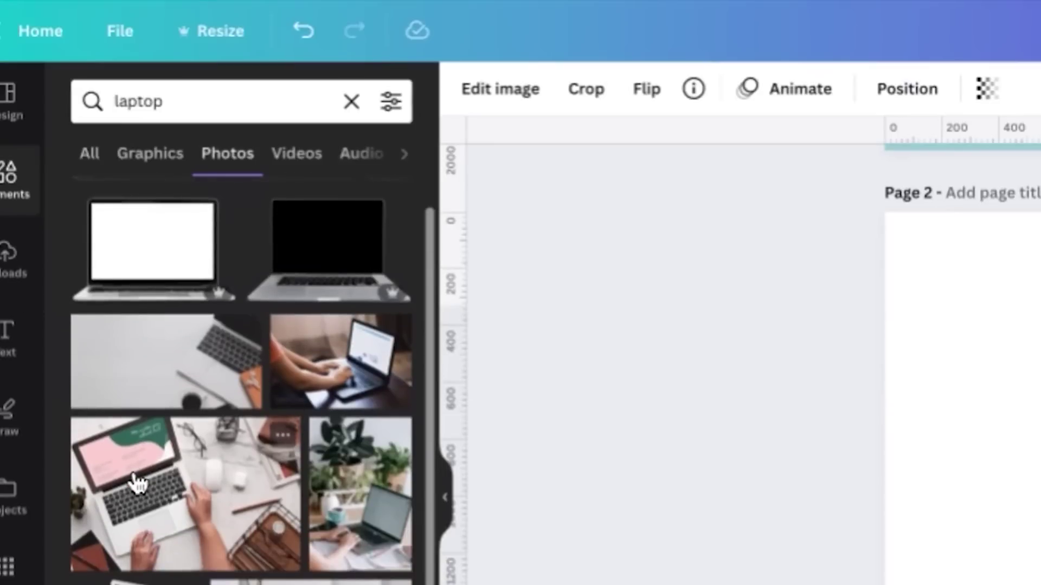
{"action": "scroll", "coordinate": [193, 435], "scroll_direction": "down", "scroll_amount": 1}
{"action": "left_click_drag", "start_coordinate": [165, 307], "coordinate": [769, 121]}
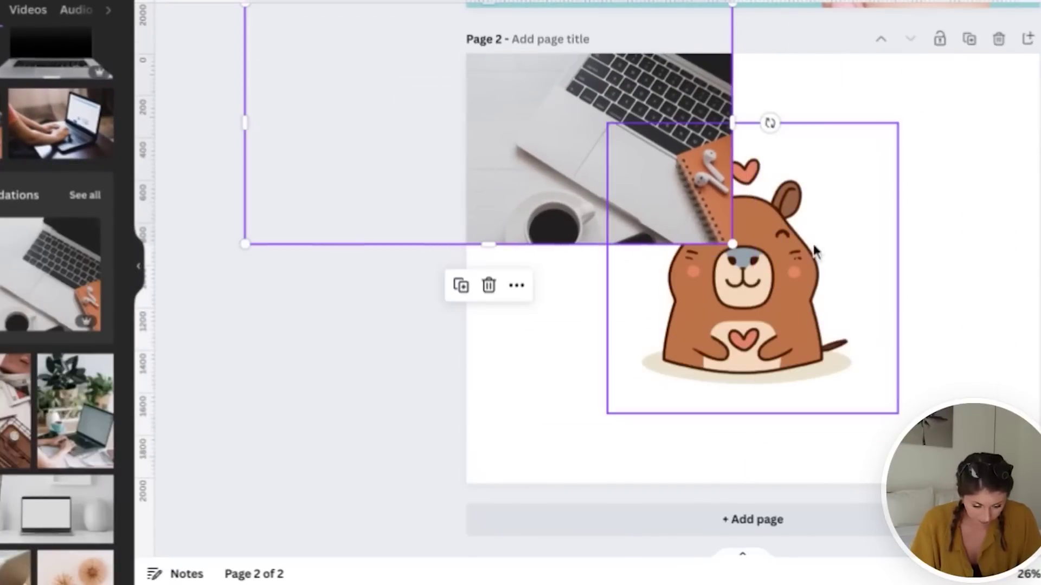
Stretch the laptop photo across all of page 2 and send it behind the sticker
{"action": "left_click_drag", "start_coordinate": [731, 244], "coordinate": [685, 436]}
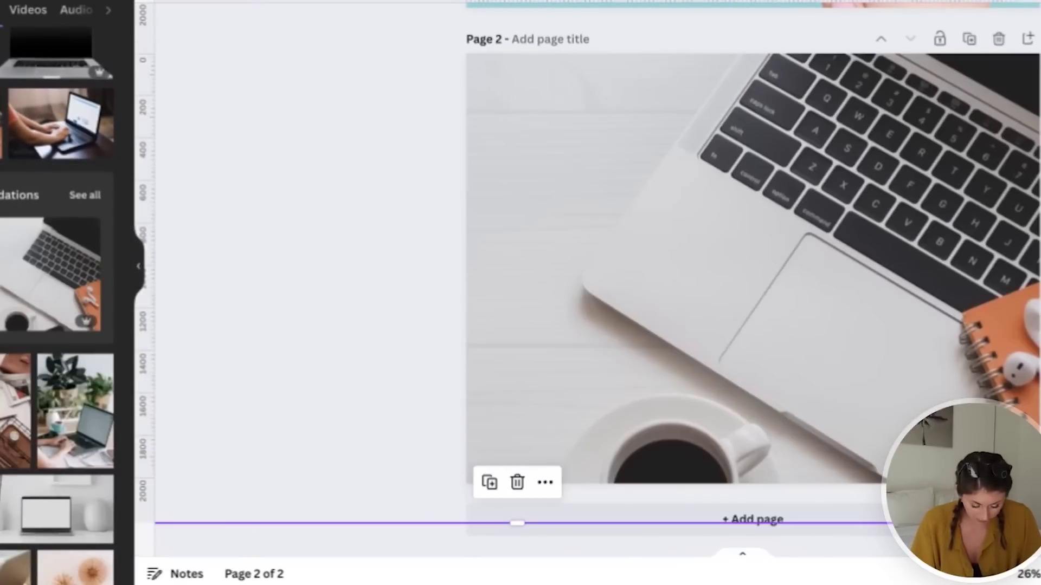
{"action": "right_click", "coordinate": [640, 233]}
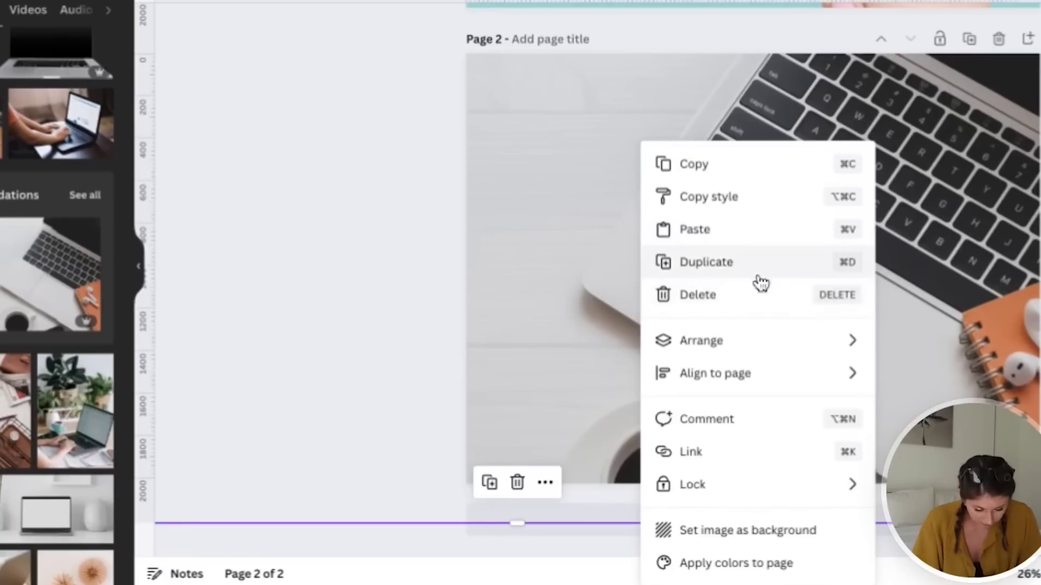
{"action": "mouse_move", "coordinate": [770, 350]}
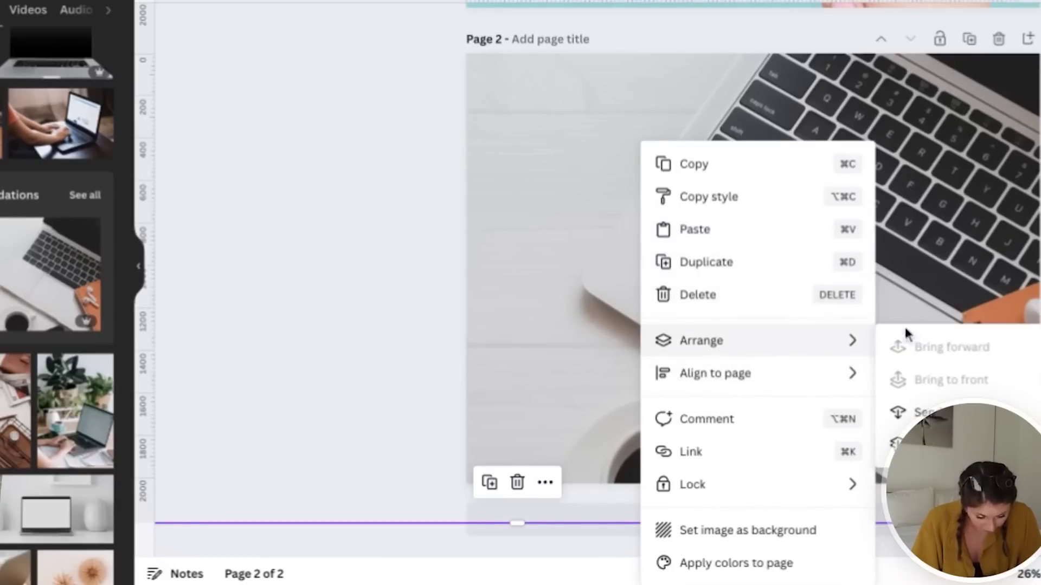
{"action": "left_click", "coordinate": [916, 444]}
Shrink the capybara sticker to 766 × 766, move it onto the laptop, and tilt it about 35°
{"action": "left_click", "coordinate": [781, 279]}
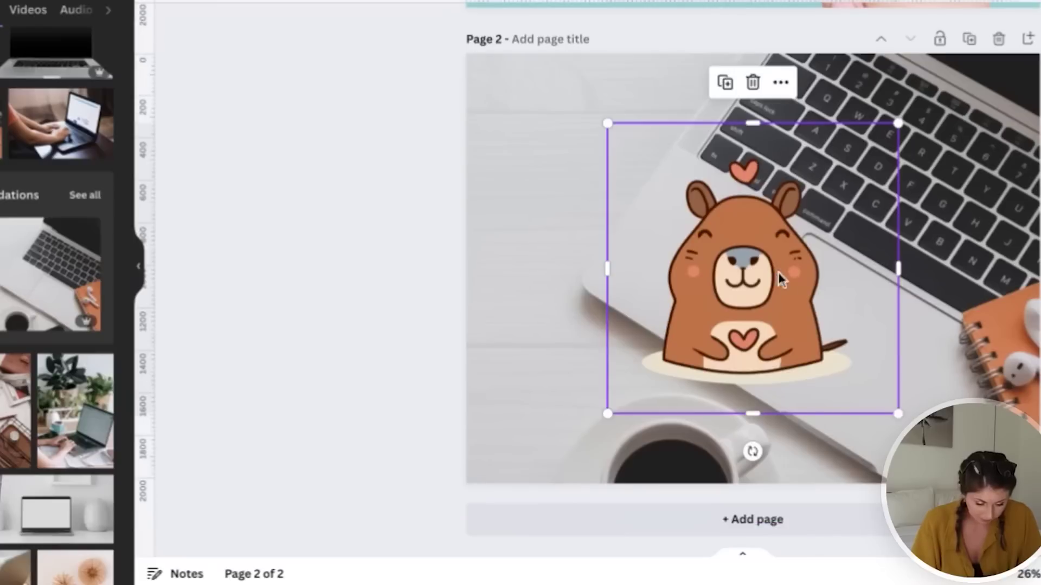
{"action": "left_click_drag", "start_coordinate": [898, 413], "coordinate": [785, 302]}
{"action": "left_click_drag", "start_coordinate": [677, 168], "coordinate": [678, 193]}
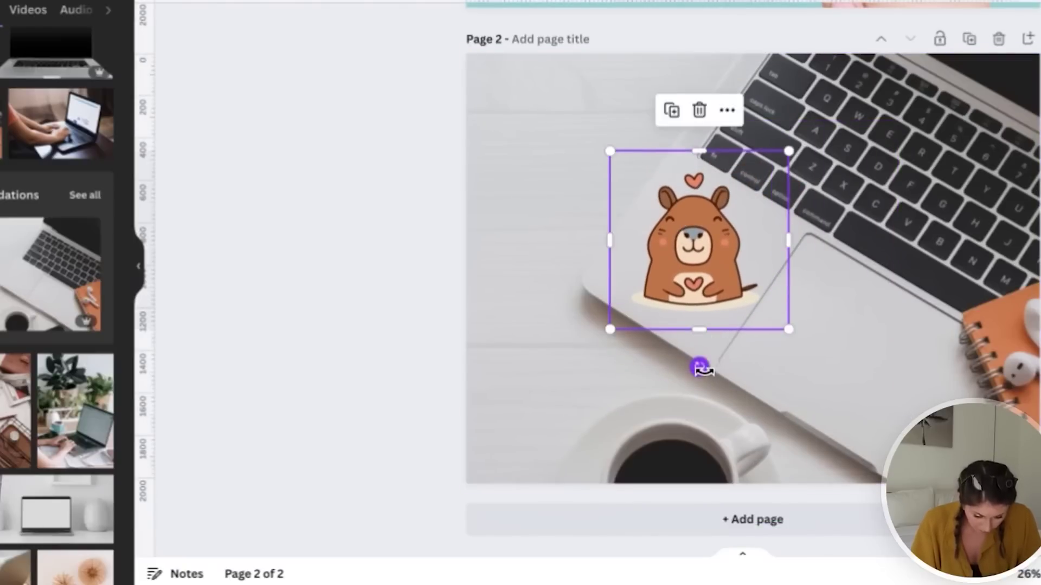
{"action": "left_click_drag", "start_coordinate": [700, 368], "coordinate": [629, 361]}
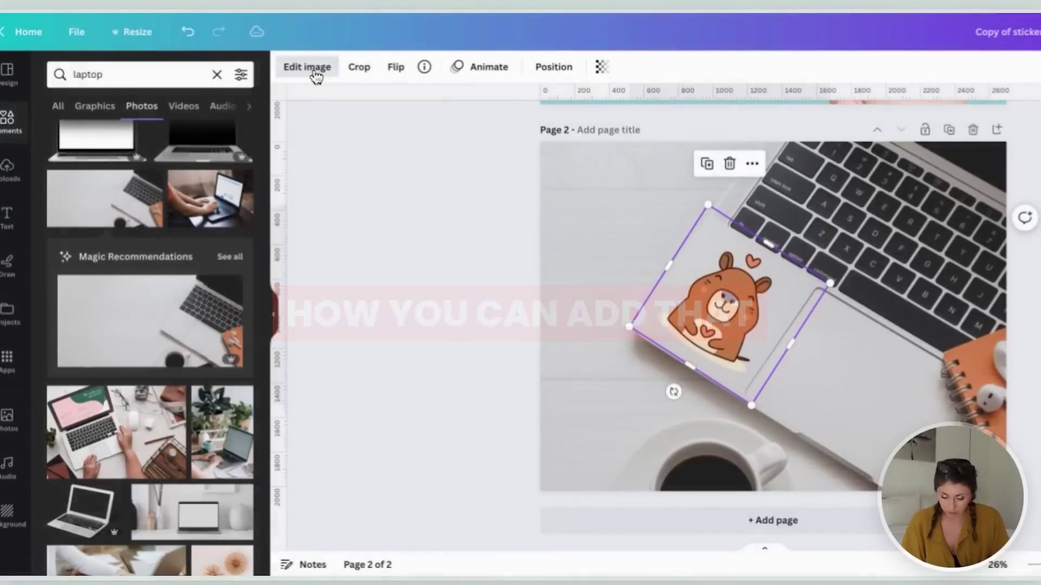
Apply a white Glow shadow to the sticker with transparency 100, blur 0 and size 16
{"action": "left_click", "coordinate": [314, 69]}
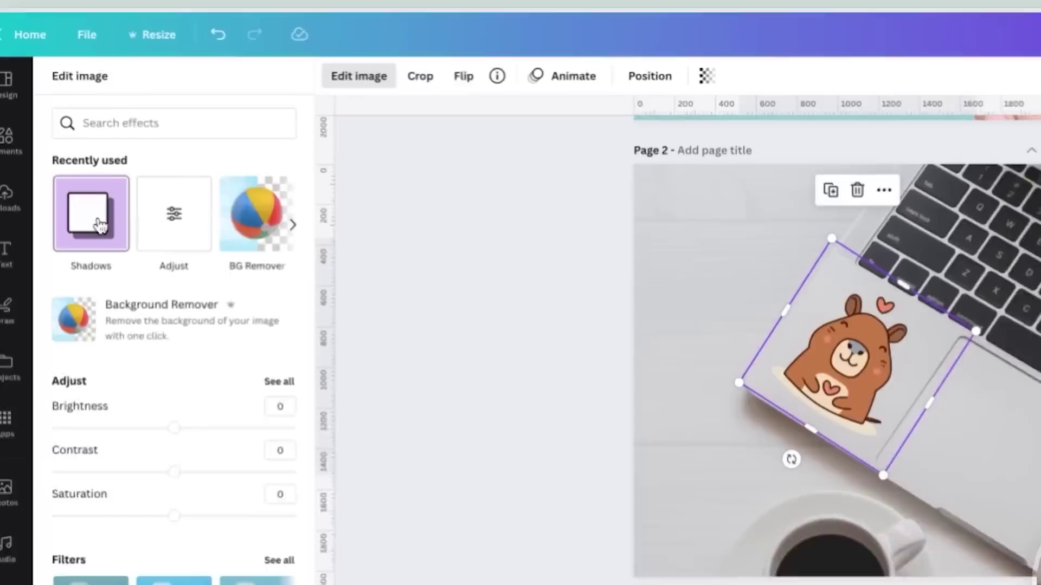
{"action": "left_click", "coordinate": [84, 187]}
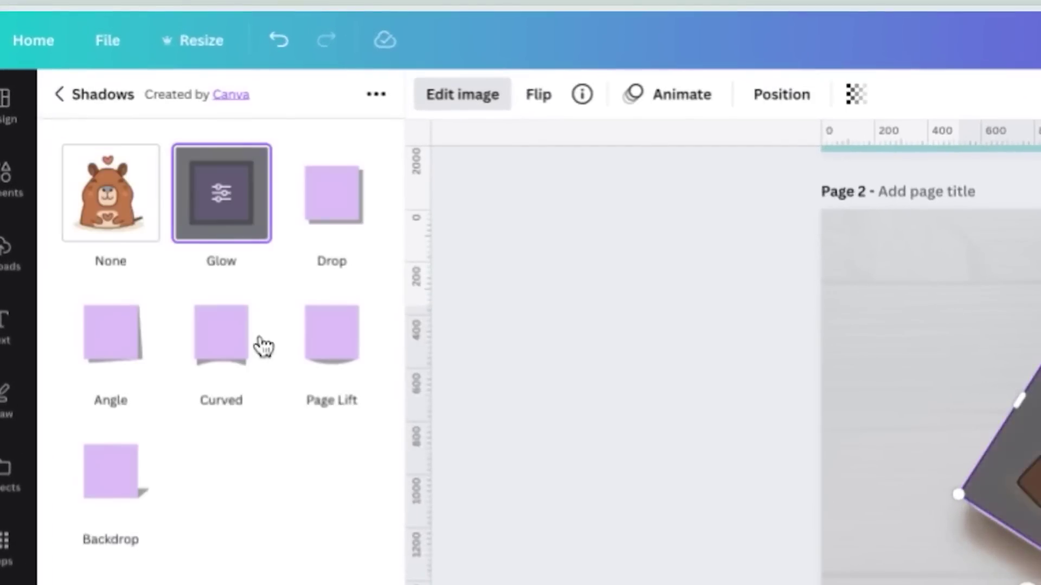
{"action": "left_click", "coordinate": [228, 206]}
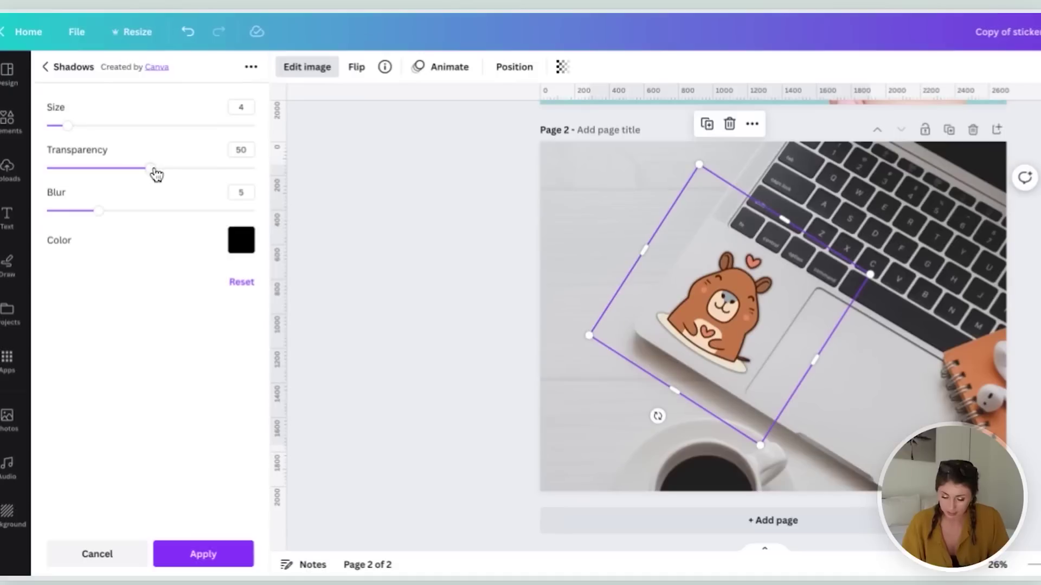
{"action": "left_click_drag", "start_coordinate": [155, 169], "coordinate": [254, 168]}
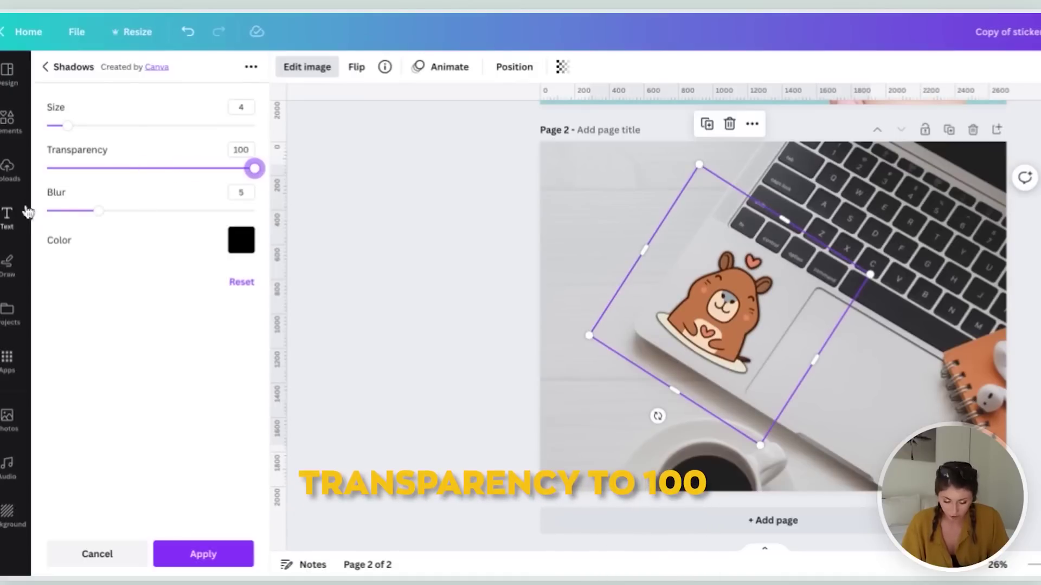
{"action": "left_click_drag", "start_coordinate": [98, 211], "coordinate": [46, 211]}
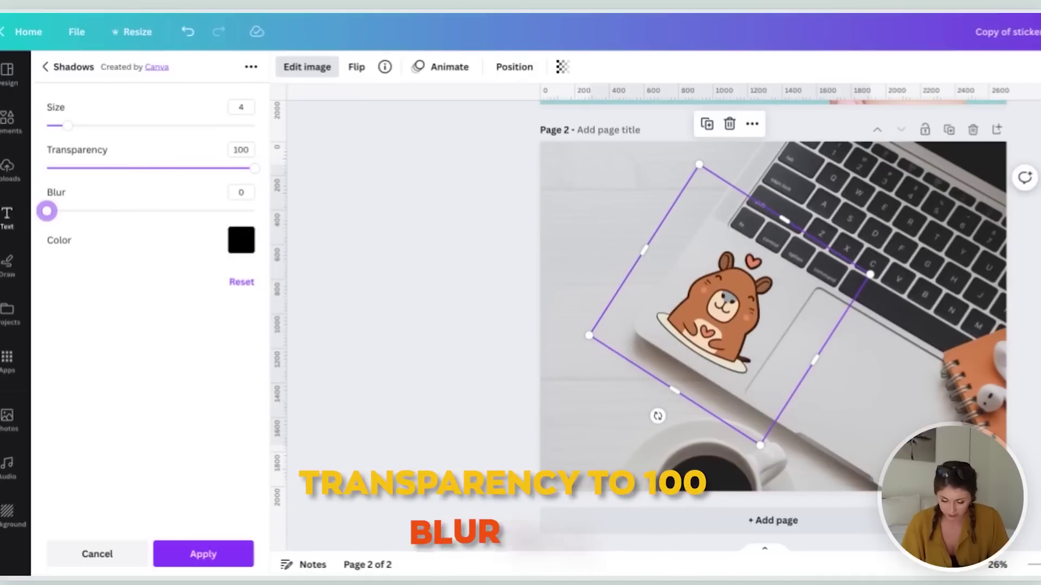
{"action": "left_click", "coordinate": [241, 241]}
{"action": "left_click", "coordinate": [316, 320]}
{"action": "left_click", "coordinate": [72, 128]}
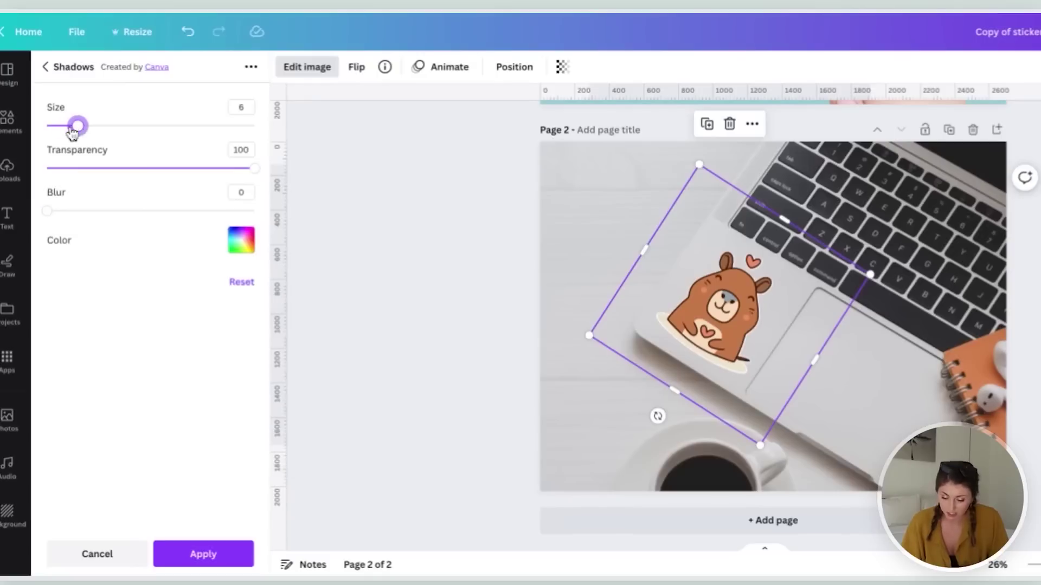
{"action": "key", "text": "Right"}
{"action": "key", "text": "Right"}
{"action": "key", "text": "Right"}
{"action": "key", "text": "Right"}
{"action": "key", "text": "Right"}
{"action": "key", "text": "Right"}
{"action": "key", "text": "Right"}
{"action": "key", "text": "Right"}
{"action": "key", "text": "Right"}
{"action": "key", "text": "Right"}
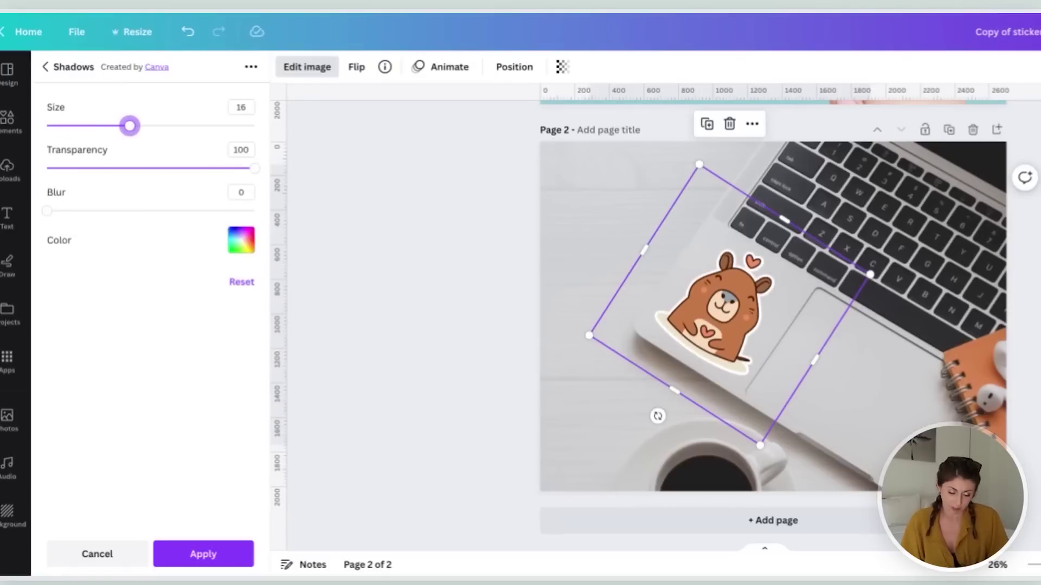
{"action": "left_click", "coordinate": [220, 555]}
{"action": "left_click", "coordinate": [809, 374]}
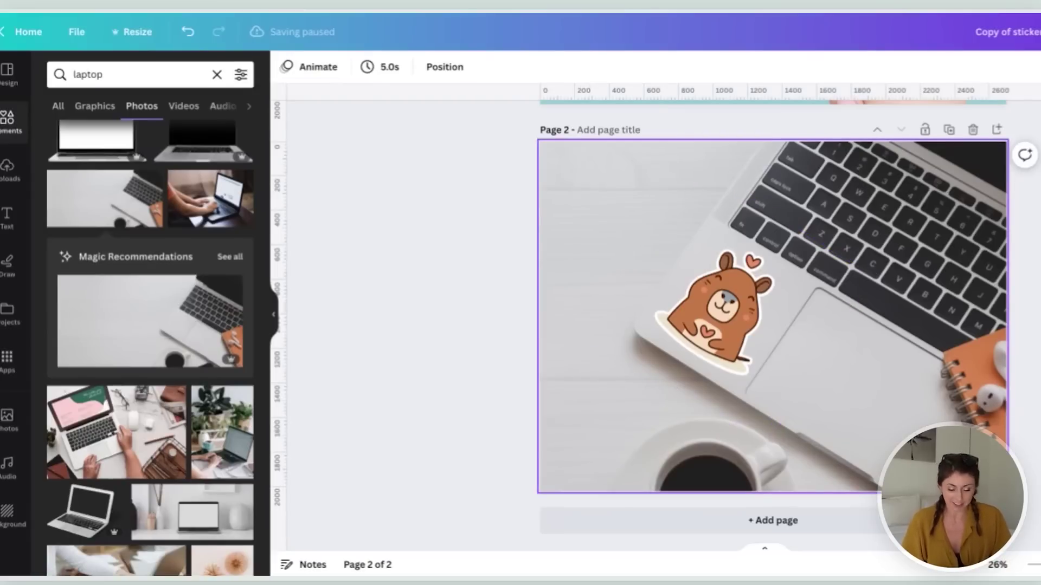
Return to page 1 and nudge the fingernail cut-out to inspect it and its options
{"action": "scroll", "coordinate": [773, 325], "scroll_direction": "up", "scroll_amount": 6}
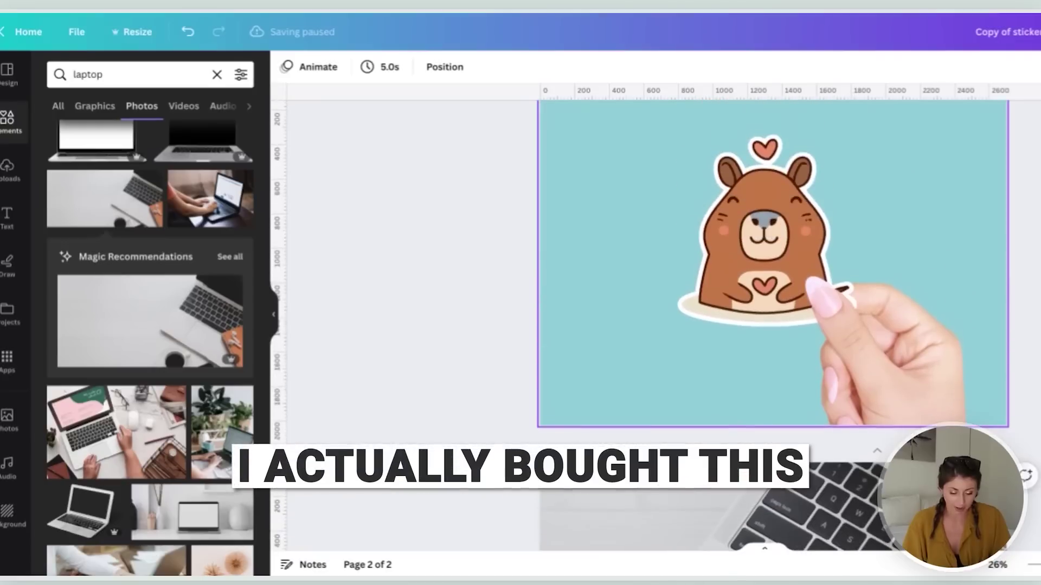
{"action": "scroll", "coordinate": [772, 325], "scroll_direction": "up", "scroll_amount": 2}
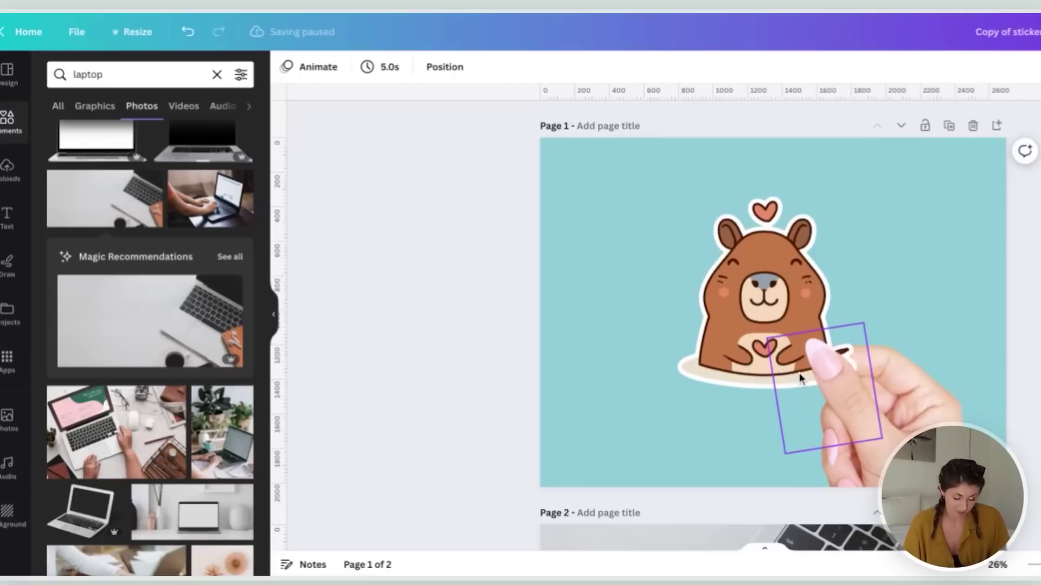
{"action": "left_click_drag", "start_coordinate": [799, 373], "coordinate": [822, 372]}
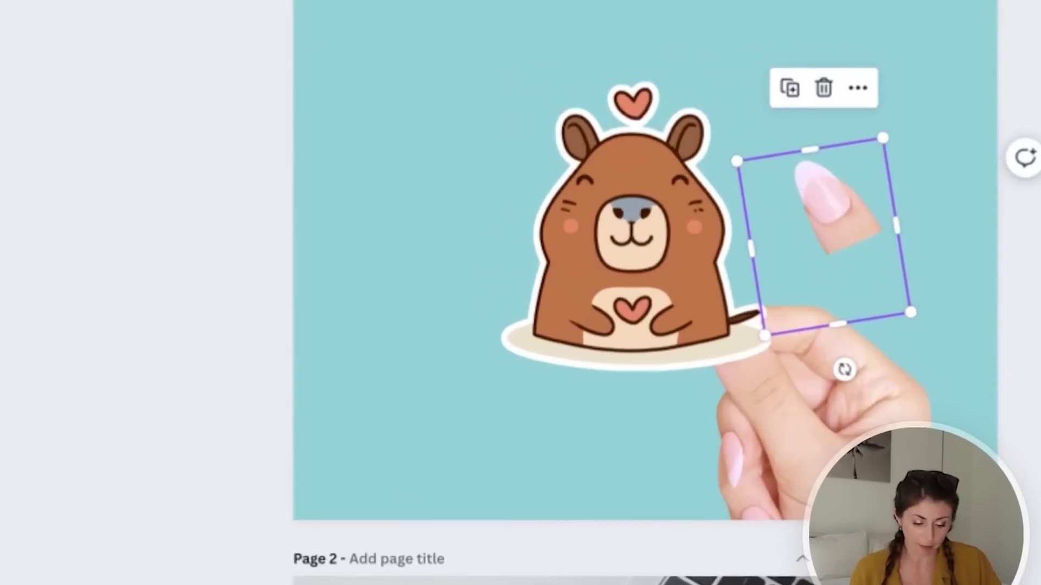
{"action": "left_click", "coordinate": [858, 87]}
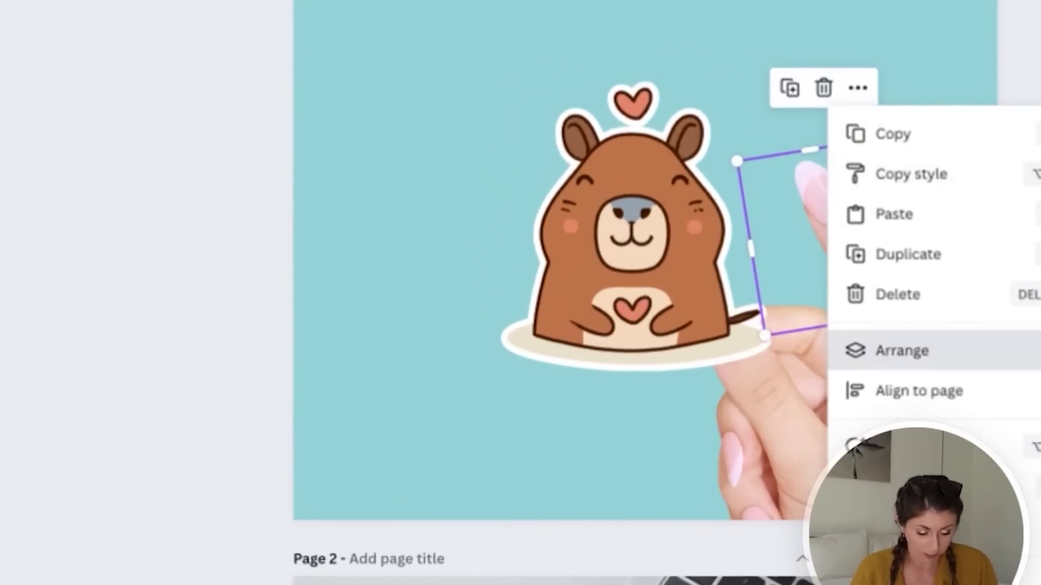
{"action": "left_click", "coordinate": [690, 92]}
Check the hand photo crop, undo stray moves so the fingernail overlaps the sticker, and zoom out
{"action": "left_click", "coordinate": [844, 208]}
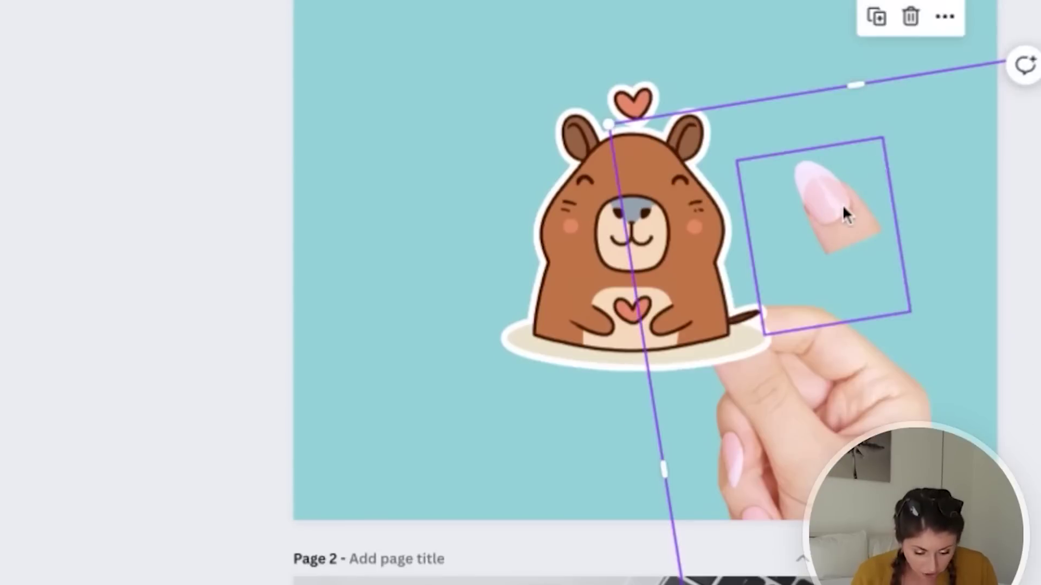
{"action": "double_click", "coordinate": [842, 203]}
{"action": "left_click", "coordinate": [746, 269]}
{"action": "key", "text": "ctrl+z"}
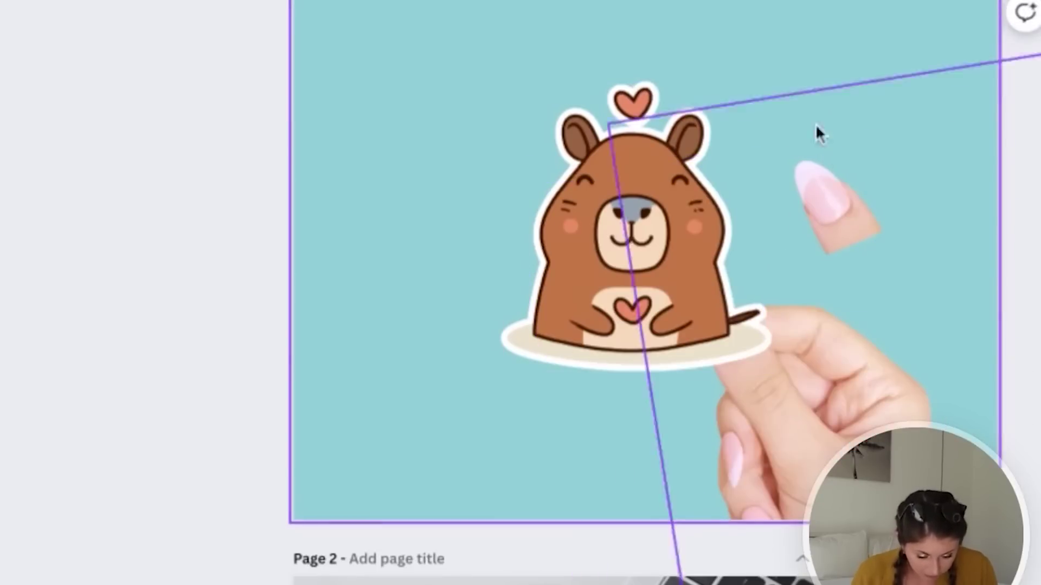
{"action": "key", "text": "ctrl+z"}
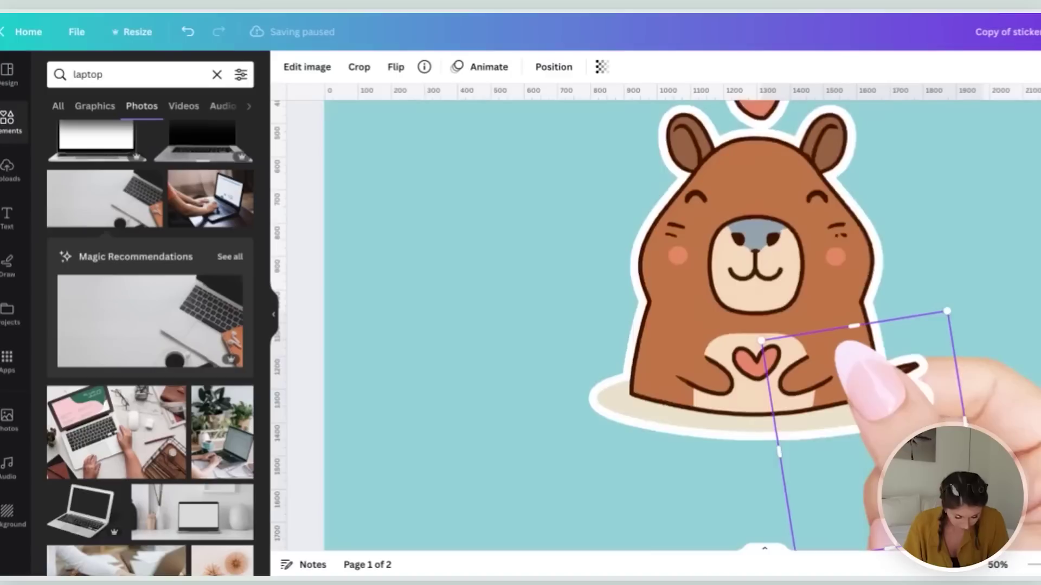
{"action": "scroll", "coordinate": [968, 284], "scroll_direction": "up", "scroll_amount": 2}
{"action": "scroll", "coordinate": [996, 271], "scroll_direction": "down", "scroll_amount": 4}
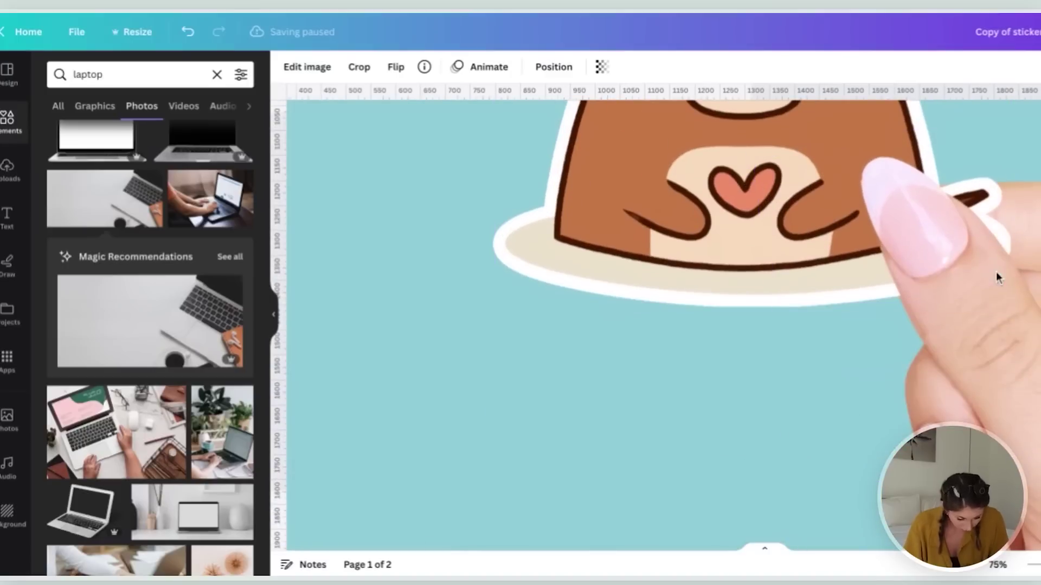
{"action": "scroll", "coordinate": [996, 272], "scroll_direction": "down", "scroll_amount": 5}
{"action": "key", "text": "Escape"}
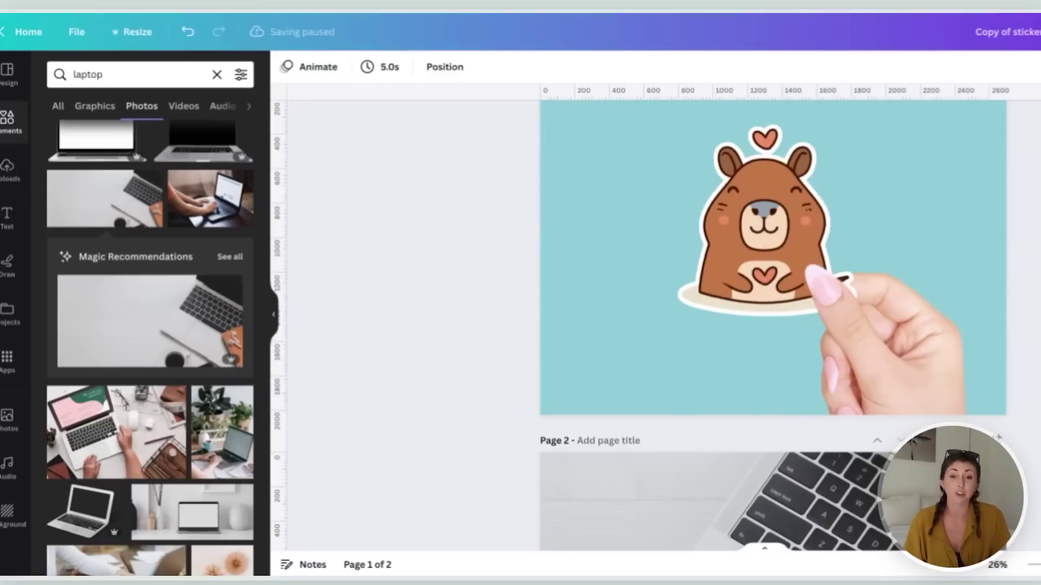